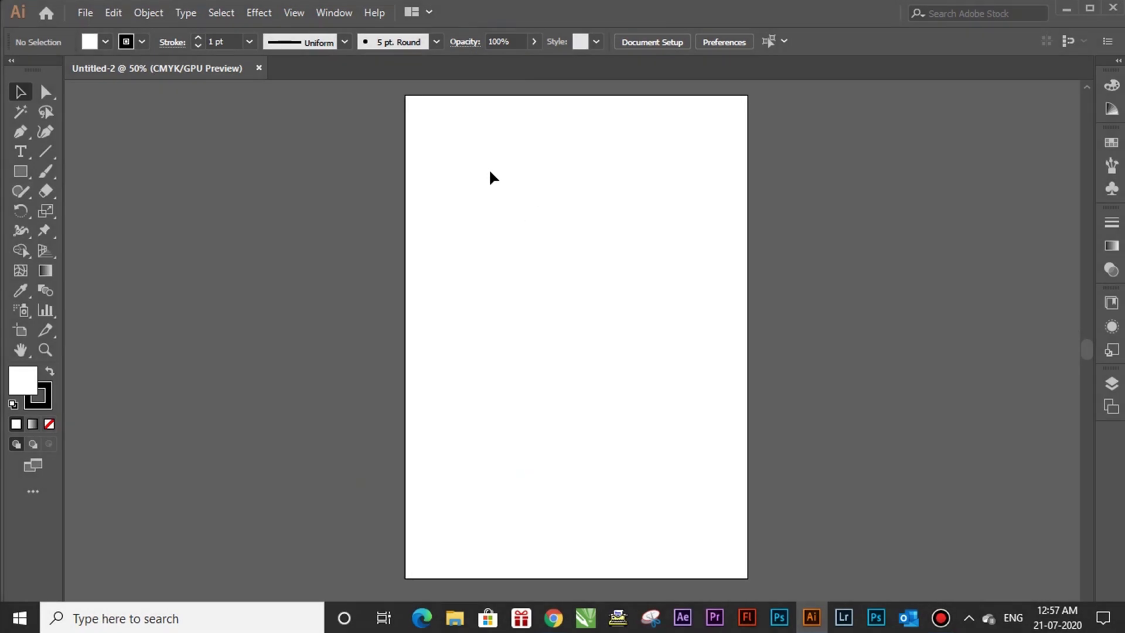
# - Draw a rectangle of about 131 by 90 mm on the artboard
pyautogui.click(21, 171)
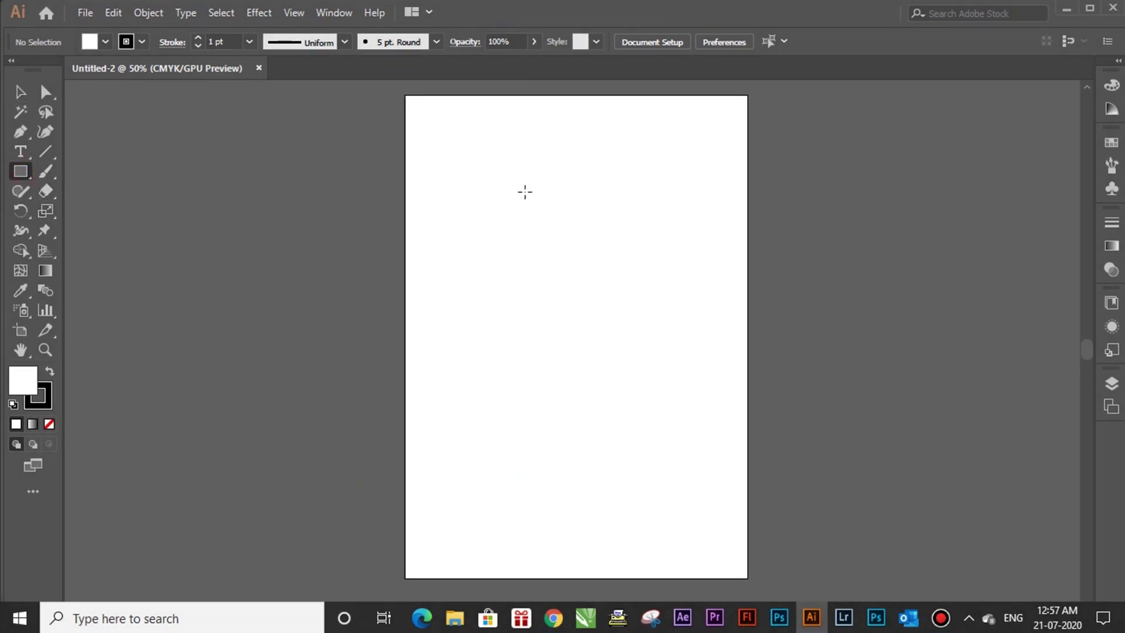
pyautogui.moveTo(475, 189); pyautogui.dragTo(696, 333)
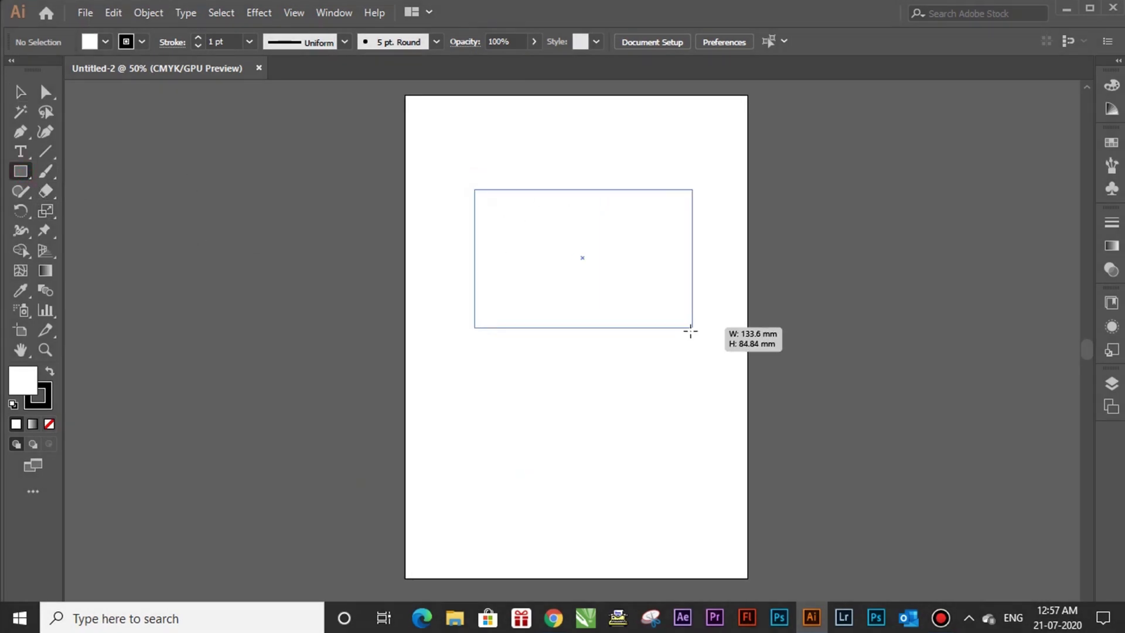
pyautogui.moveTo(696, 333); pyautogui.dragTo(722, 324)
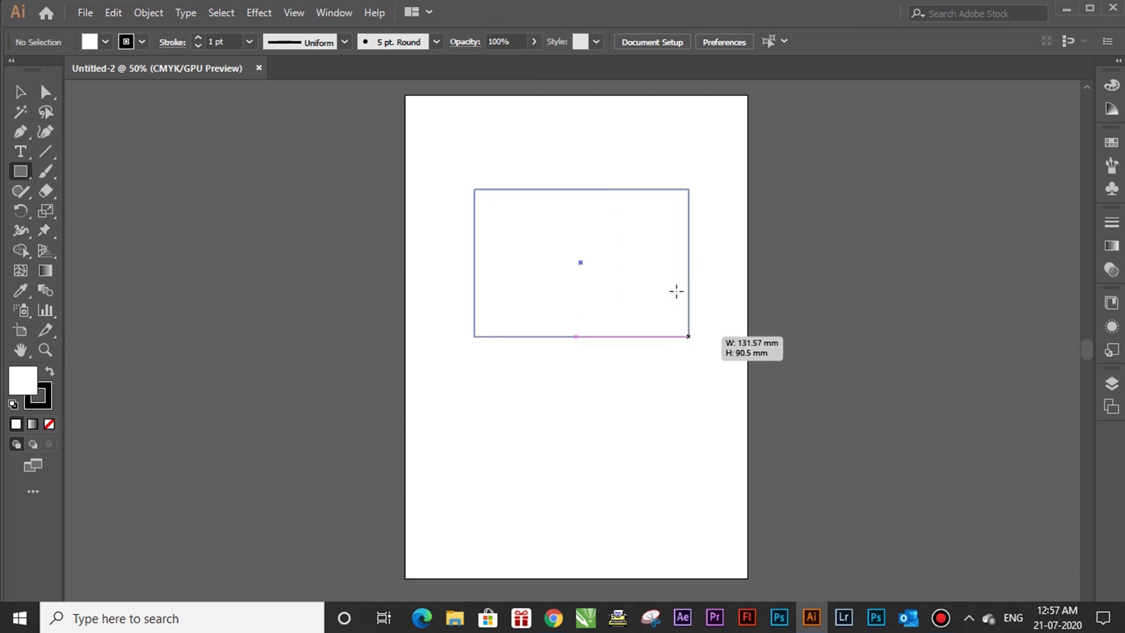
pyautogui.moveTo(677, 291); pyautogui.dragTo(688, 336)
# - Fill the rectangle with dark blue and move it lower on the artboard
pyautogui.click(20, 92)
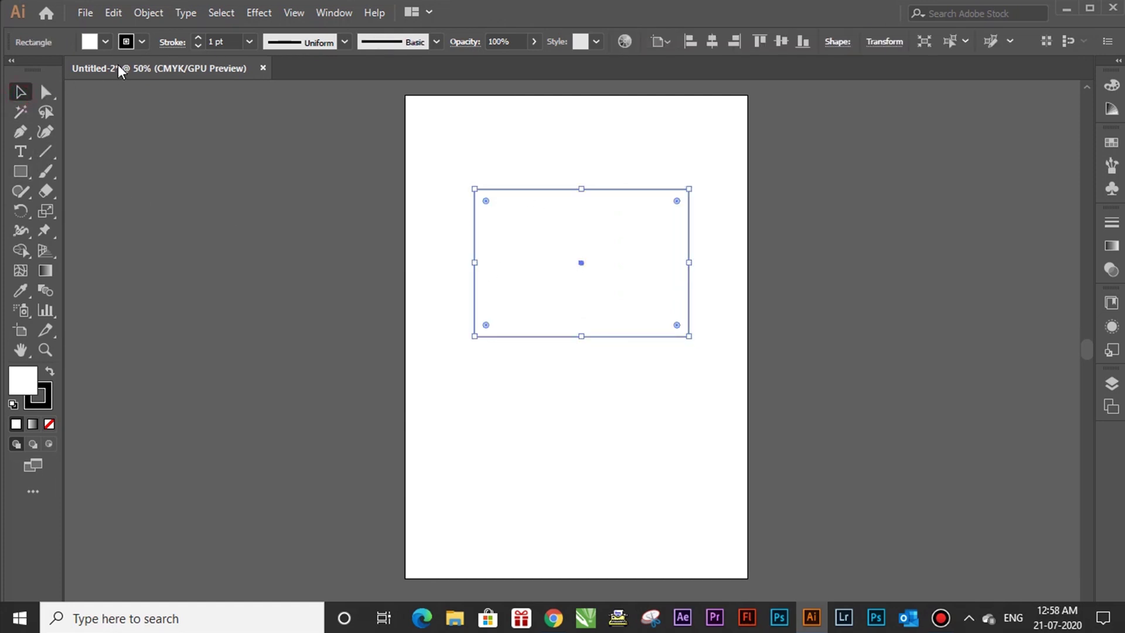
pyautogui.click(105, 41)
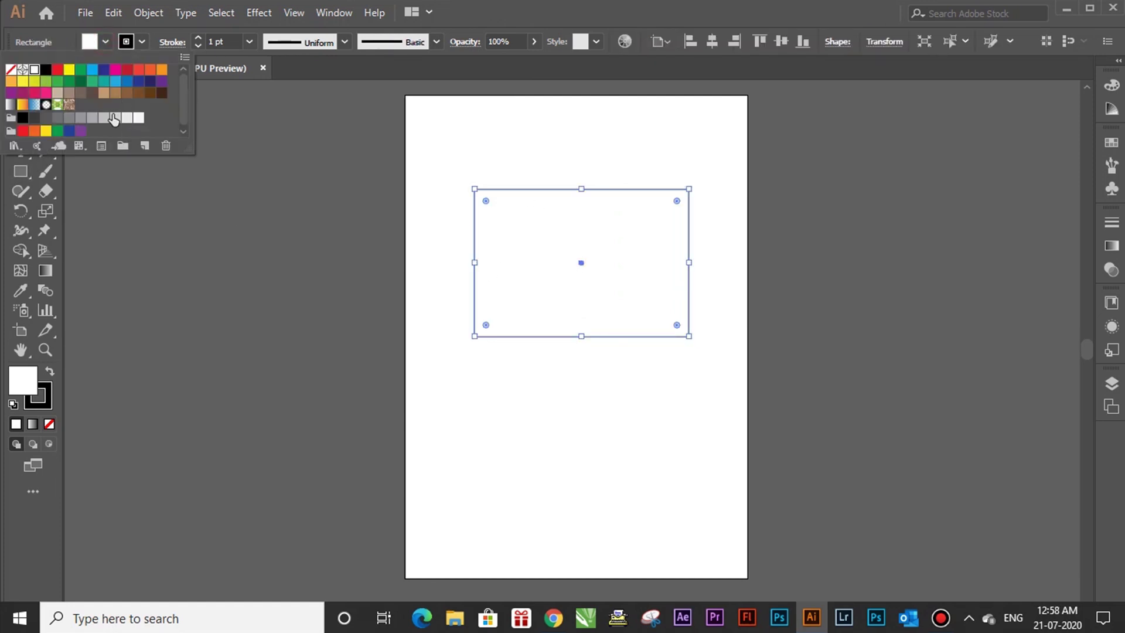
pyautogui.click(105, 70)
pyautogui.click(549, 232)
pyautogui.moveTo(593, 260)
pyautogui.mouseDown()
pyautogui.moveTo(596, 369)
pyautogui.moveTo(608, 334)
pyautogui.mouseUp()
pyautogui.click(799, 306)
pyautogui.click(607, 350)
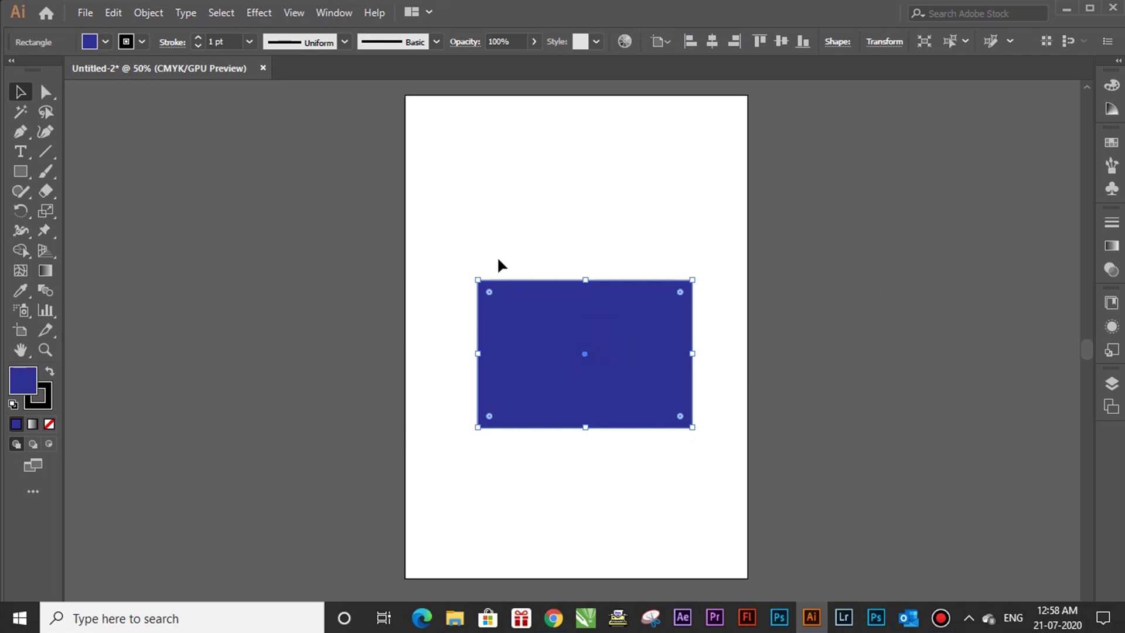
# - Apply a default linear gradient fill to the blue rectangle
pyautogui.click(678, 232)
pyautogui.click(614, 350)
pyautogui.click(1111, 247)
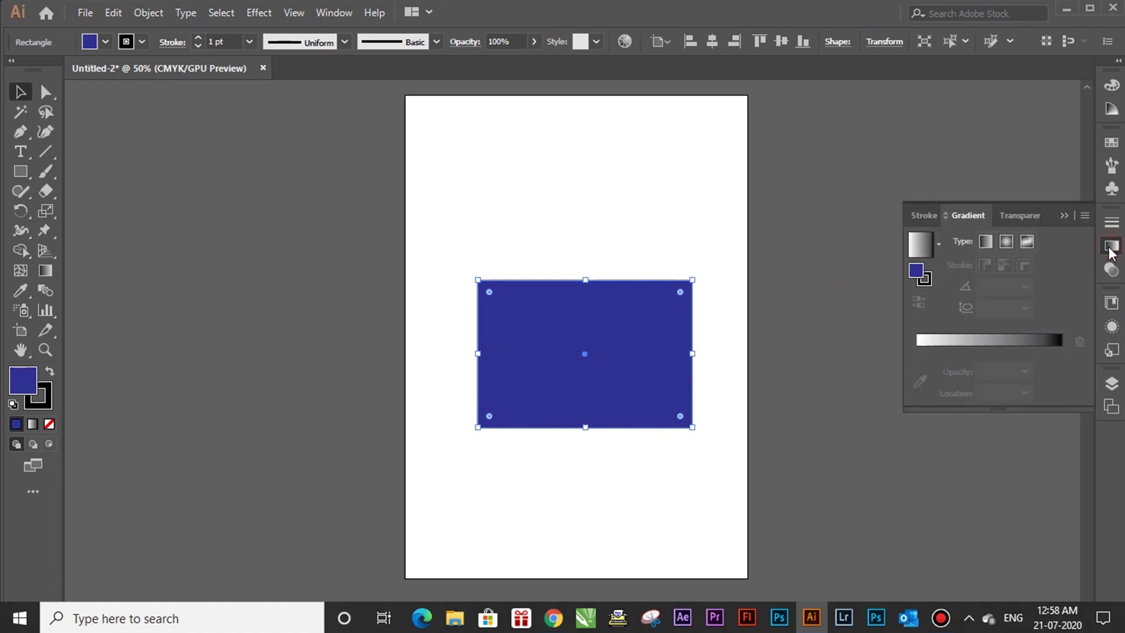
pyautogui.click(987, 358)
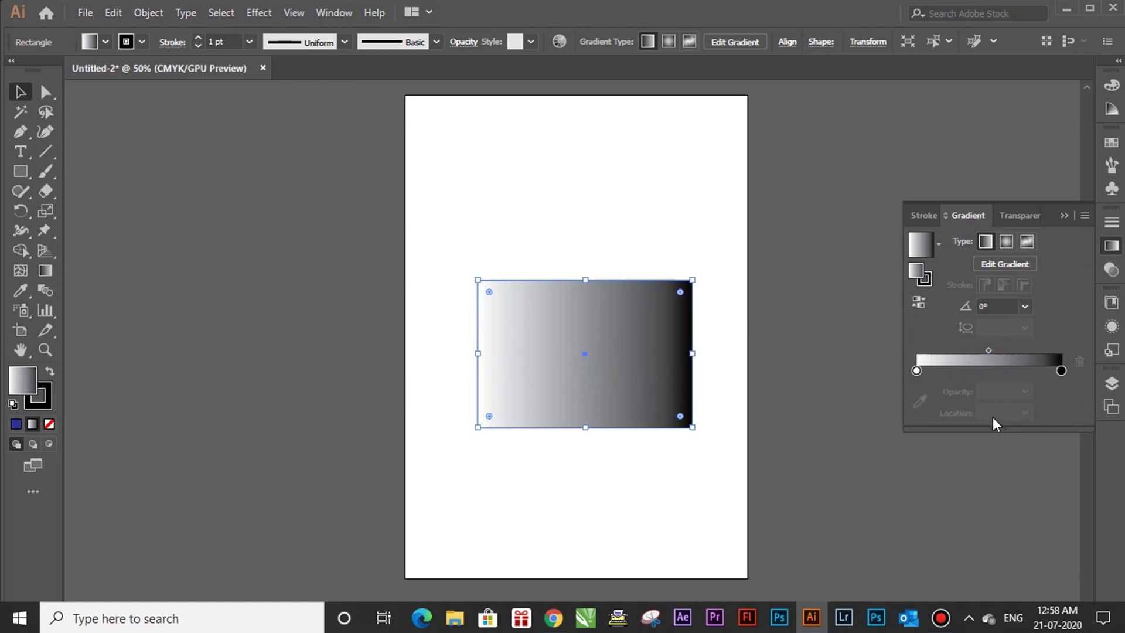
# - Set both the start and end gradient stops to red swatches
pyautogui.doubleClick(917, 371)
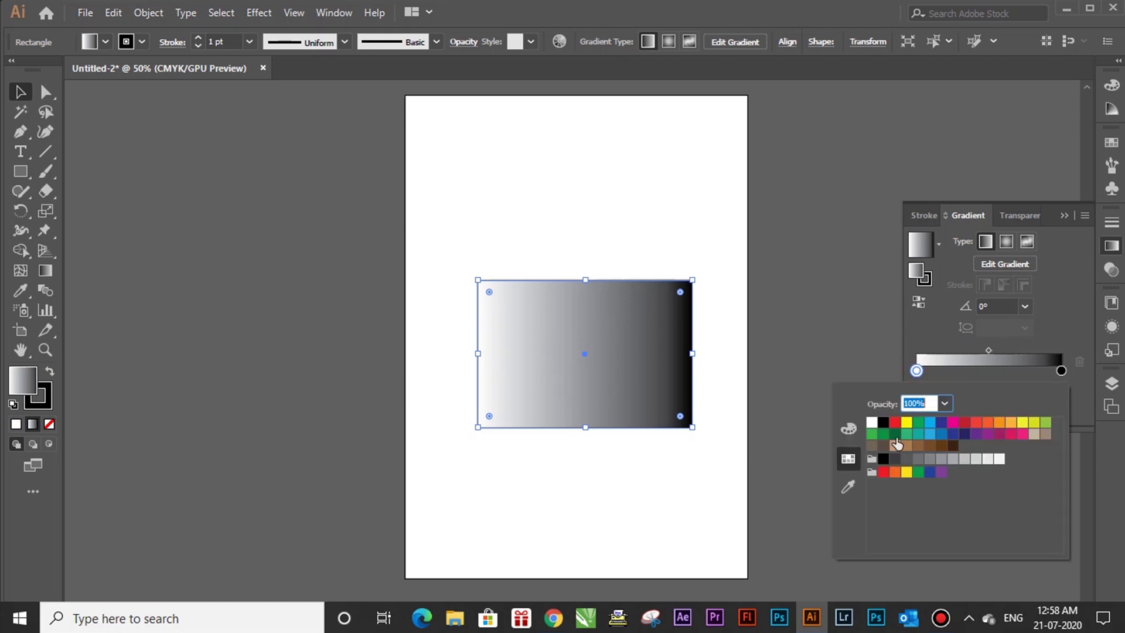
pyautogui.click(895, 422)
pyautogui.doubleClick(1061, 371)
pyautogui.click(976, 422)
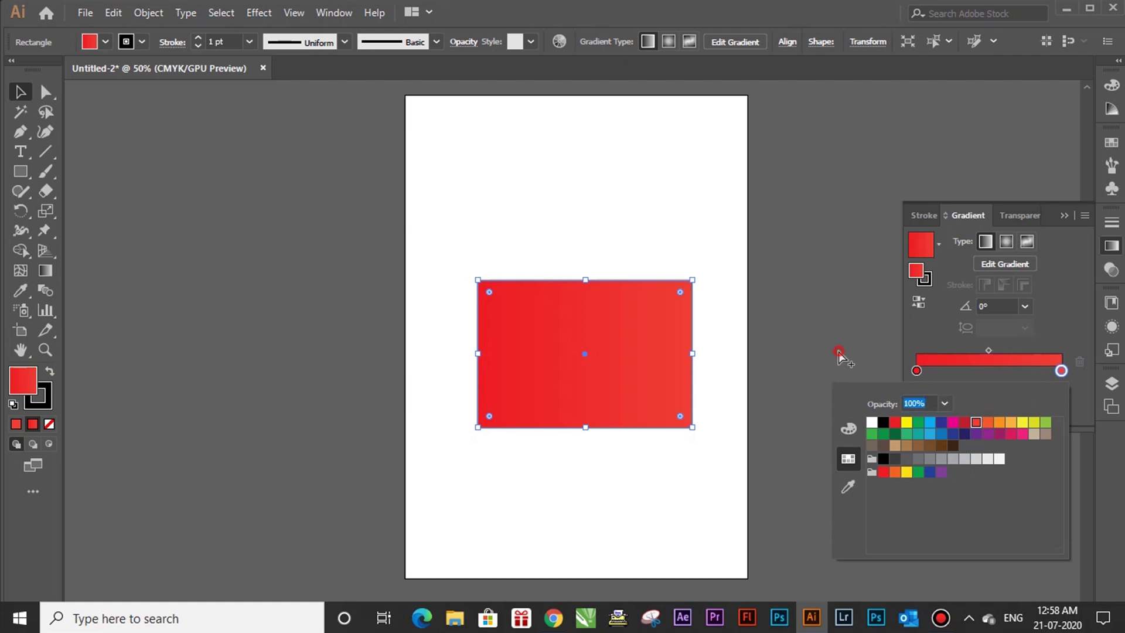
pyautogui.click(890, 355)
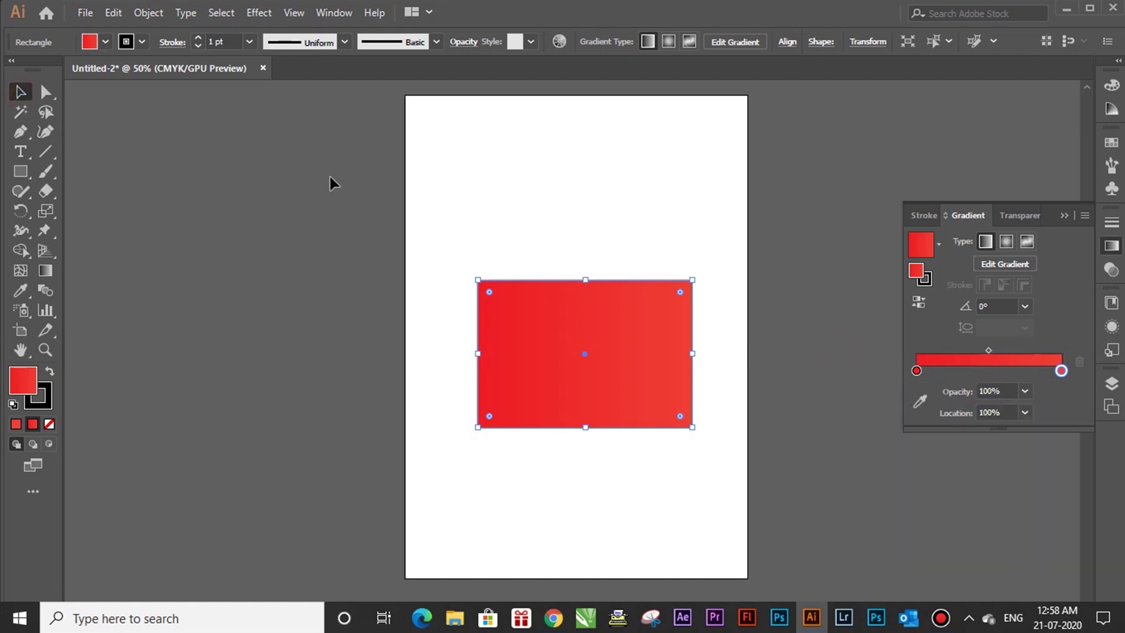
# - Check the red gradient rectangle by reselecting it, then bring Chrome to the front
pyautogui.click(586, 337)
pyautogui.click(650, 196)
pyautogui.click(621, 316)
pyautogui.click(689, 220)
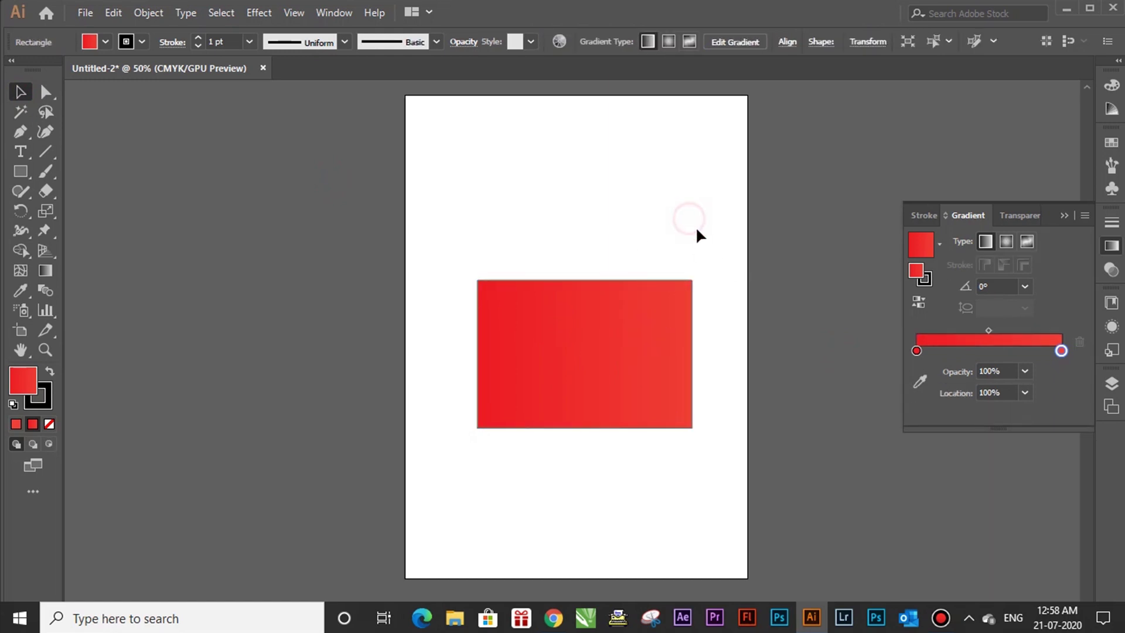
pyautogui.click(608, 372)
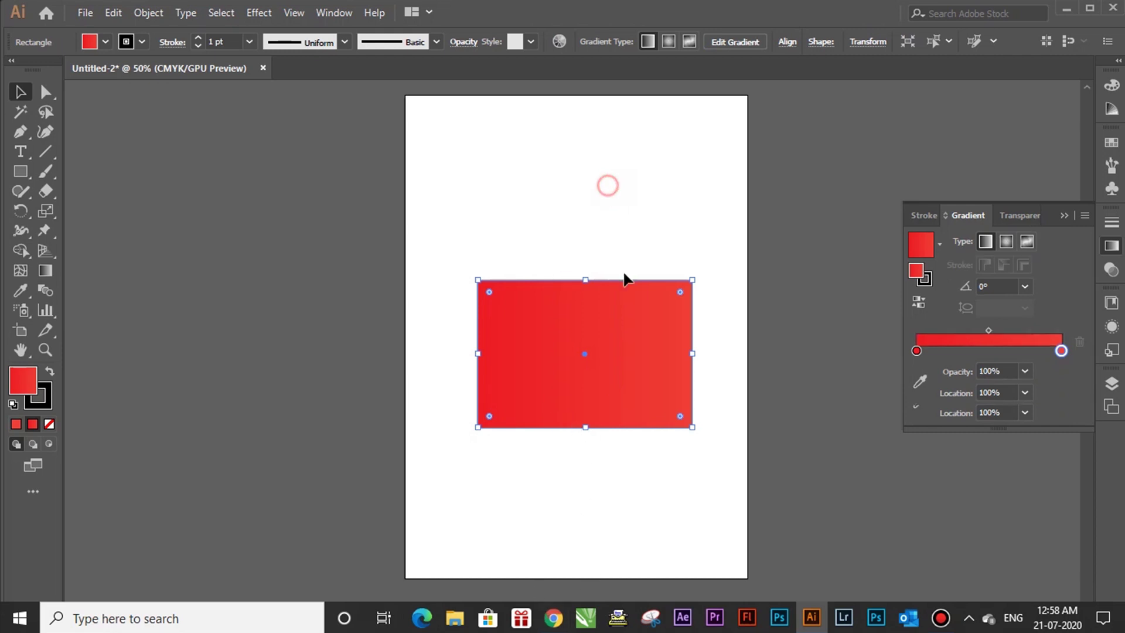
pyautogui.click(627, 358)
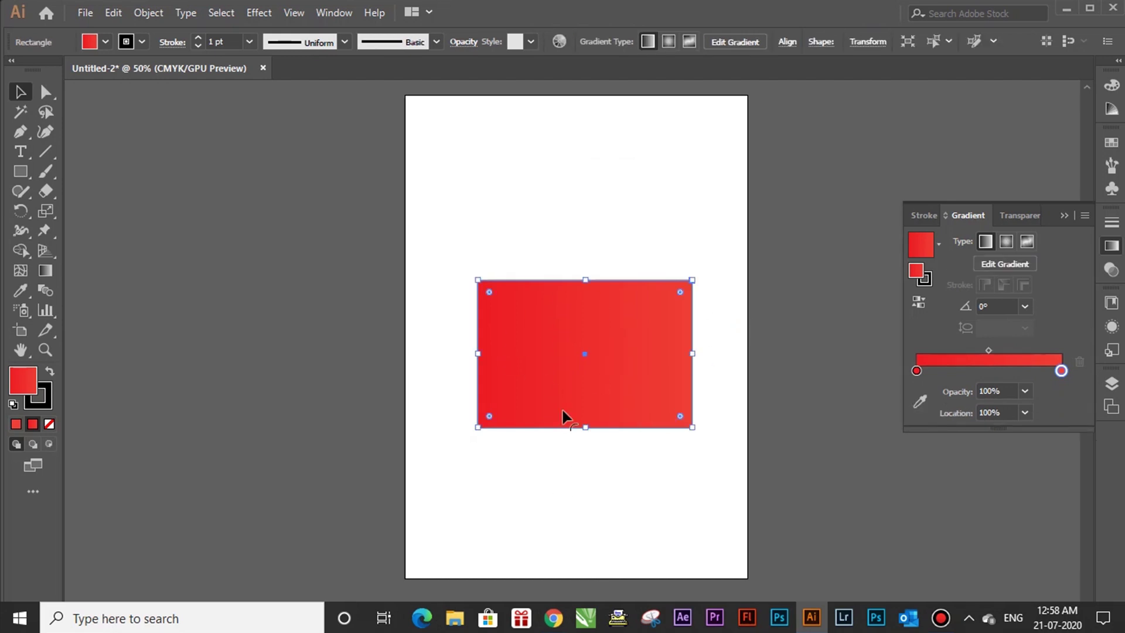
pyautogui.click(551, 618)
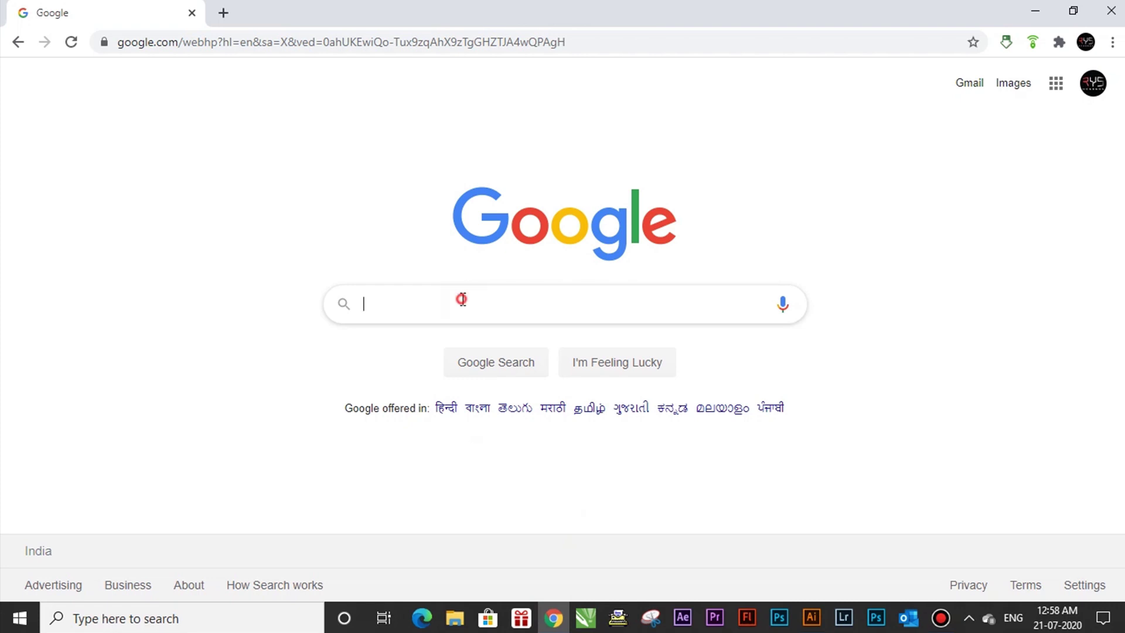
# - Search Google Images for 'golden color' and filter to metallic gold results
pyautogui.click(462, 298)
pyautogui.write('GOLDEN')
pyautogui.press('Down')
pyautogui.press('Return')
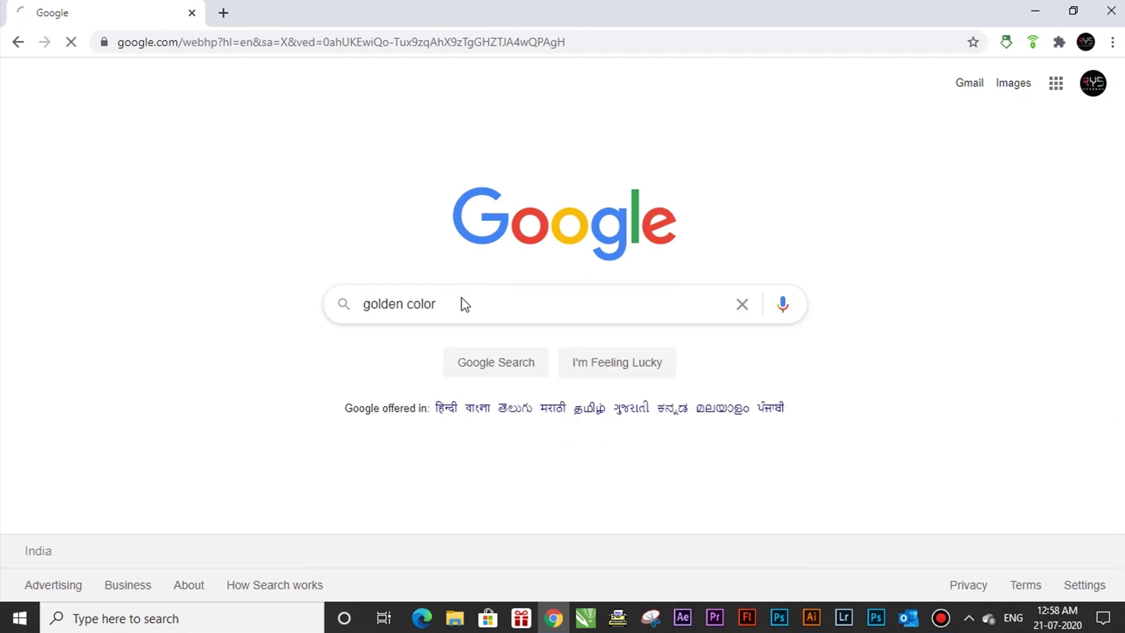
pyautogui.click(228, 139)
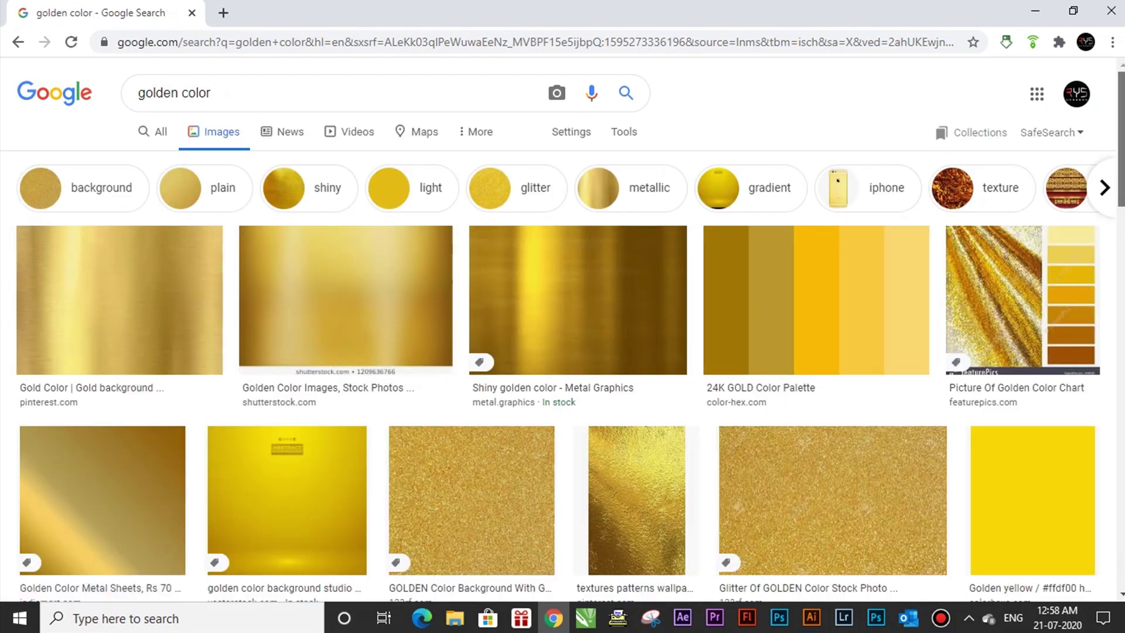
pyautogui.scroll(-1, 726, 252)
pyautogui.click(611, 135)
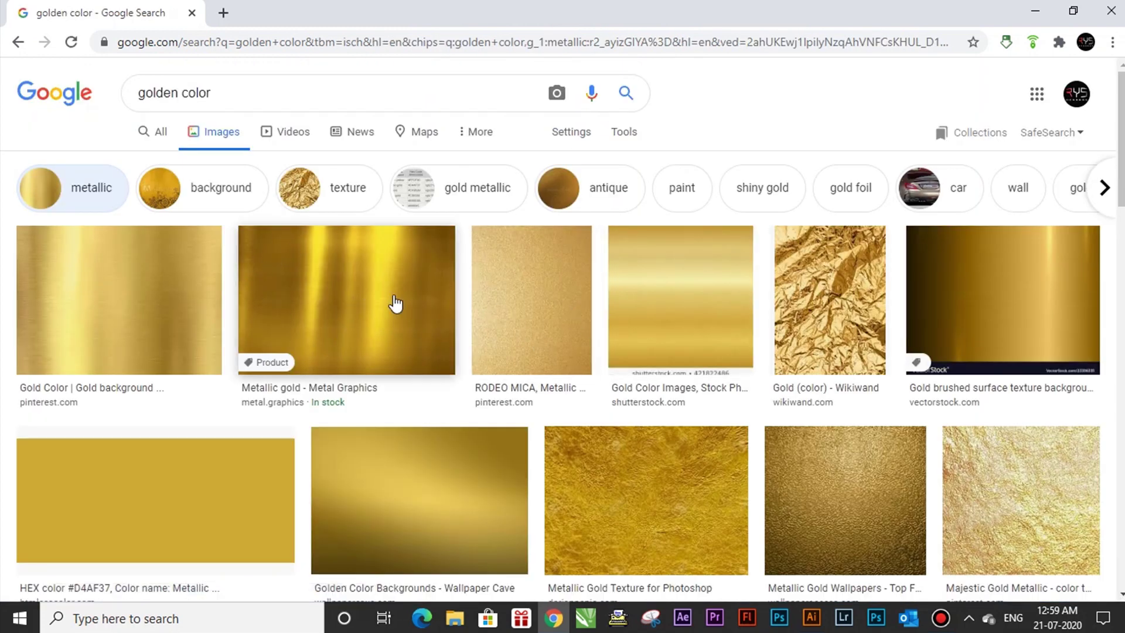
# - Copy the related Gold background image and return to Illustrator
pyautogui.click(350, 303)
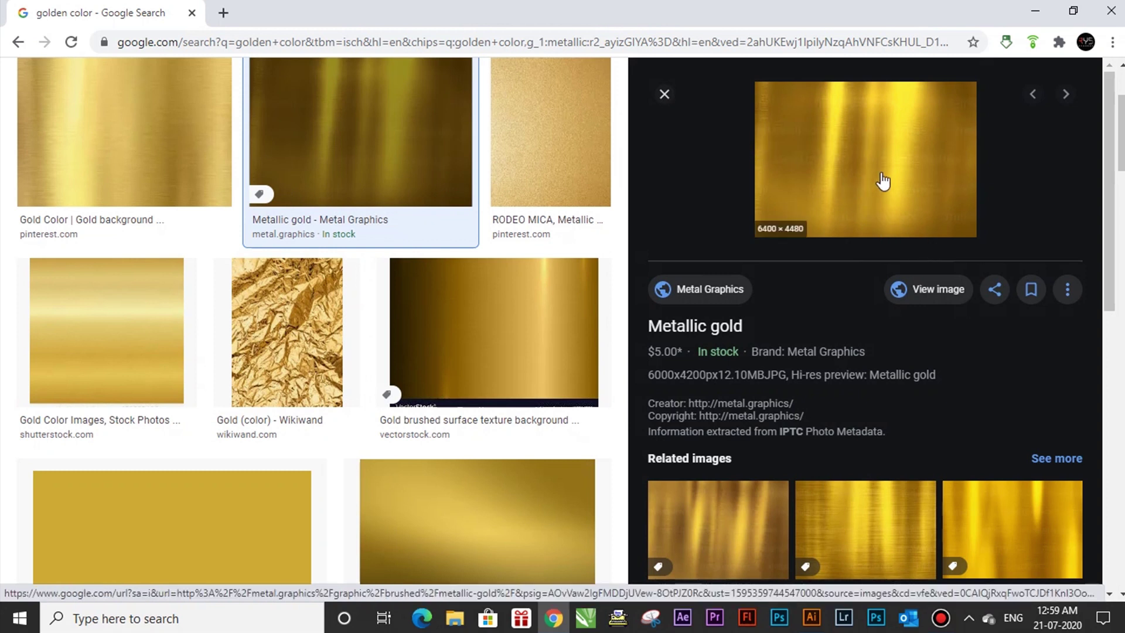
pyautogui.click(1052, 527)
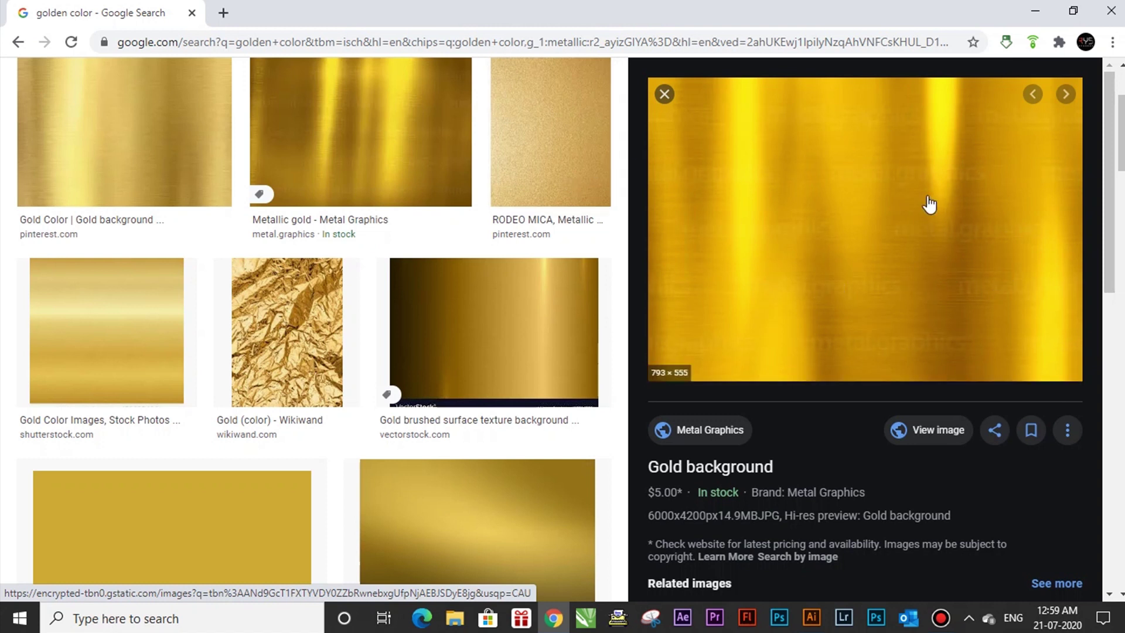
pyautogui.rightClick(885, 206)
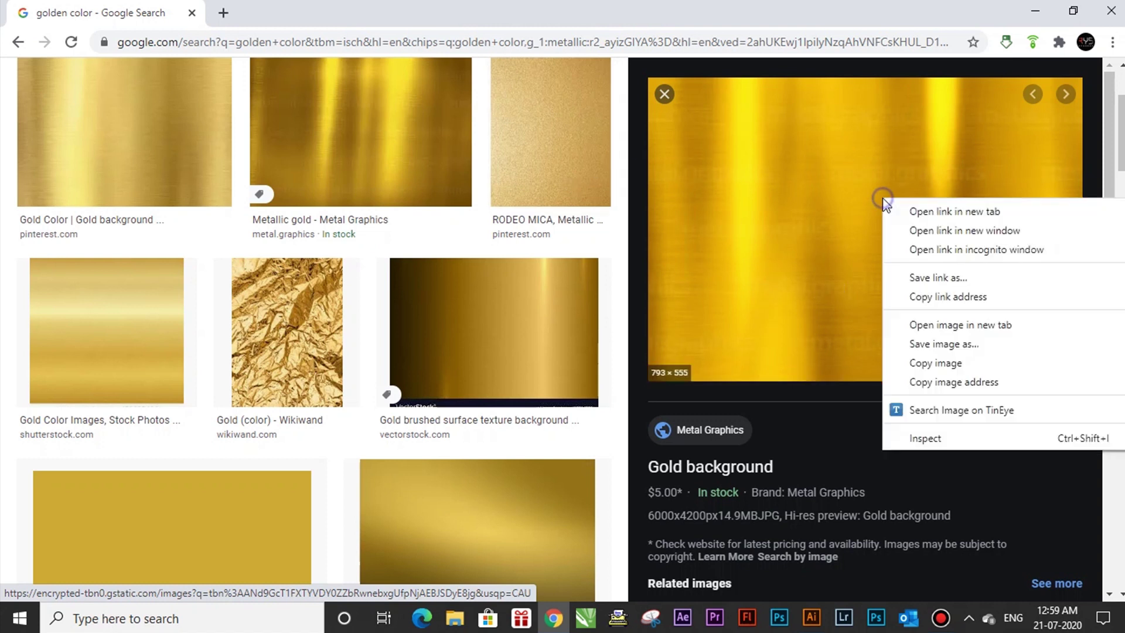
pyautogui.click(953, 366)
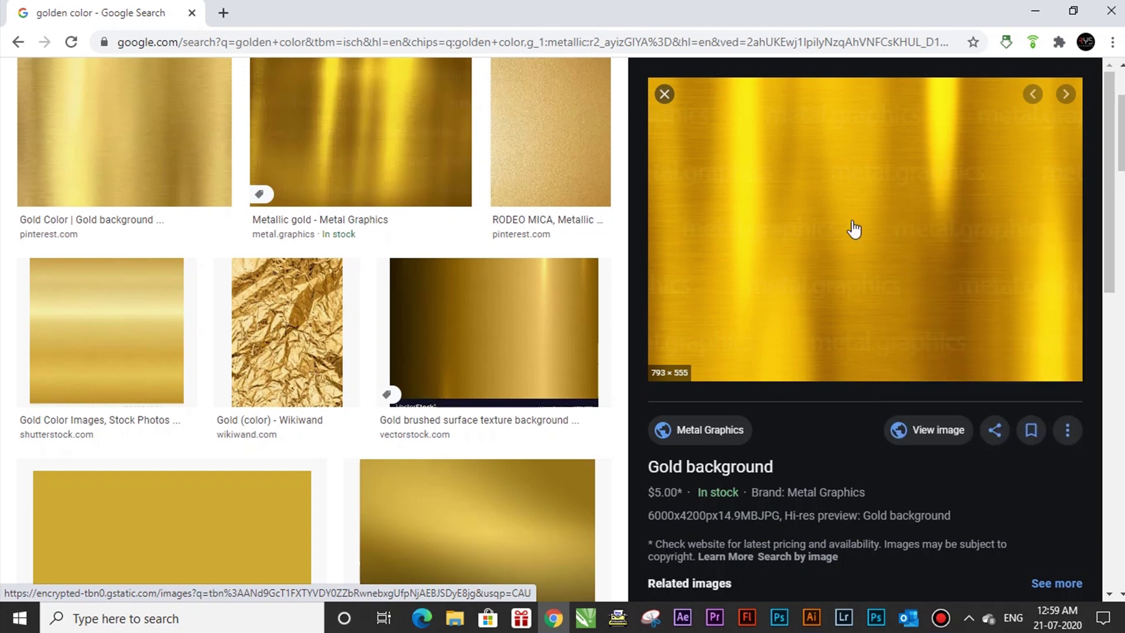
pyautogui.hotkey('alt', 'Tab')
pyautogui.click(620, 196)
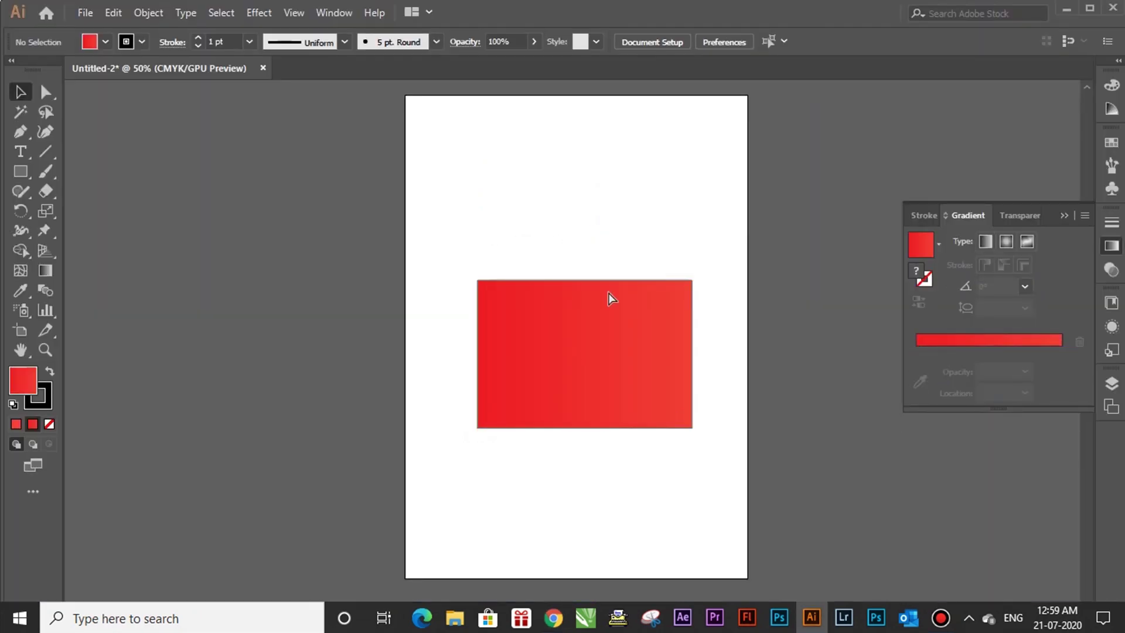
# - Paste the gold image, scale it narrower at the artboard's top-left, and zoom in
pyautogui.hotkey('ctrl', 'v')
pyautogui.moveTo(621, 313); pyautogui.dragTo(385, 206)
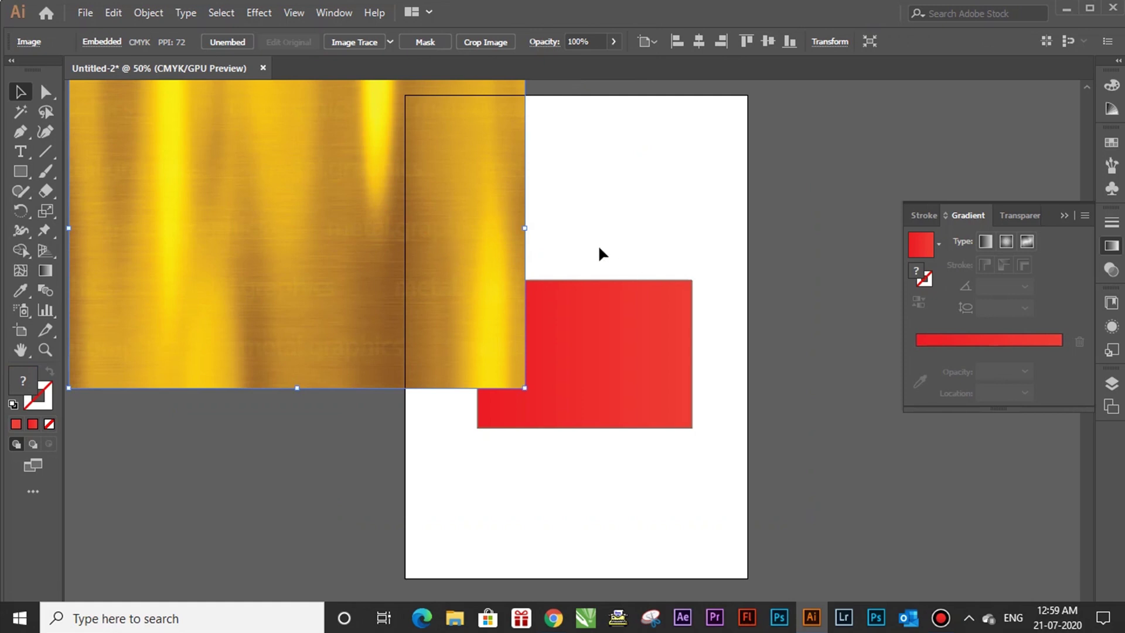
pyautogui.moveTo(526, 230)
pyautogui.mouseDown()
pyautogui.moveTo(447, 234)
pyautogui.moveTo(473, 189)
pyautogui.mouseUp()
pyautogui.moveTo(402, 285); pyautogui.dragTo(394, 323)
pyautogui.click(595, 359)
pyautogui.hotkey('ctrl', '+')
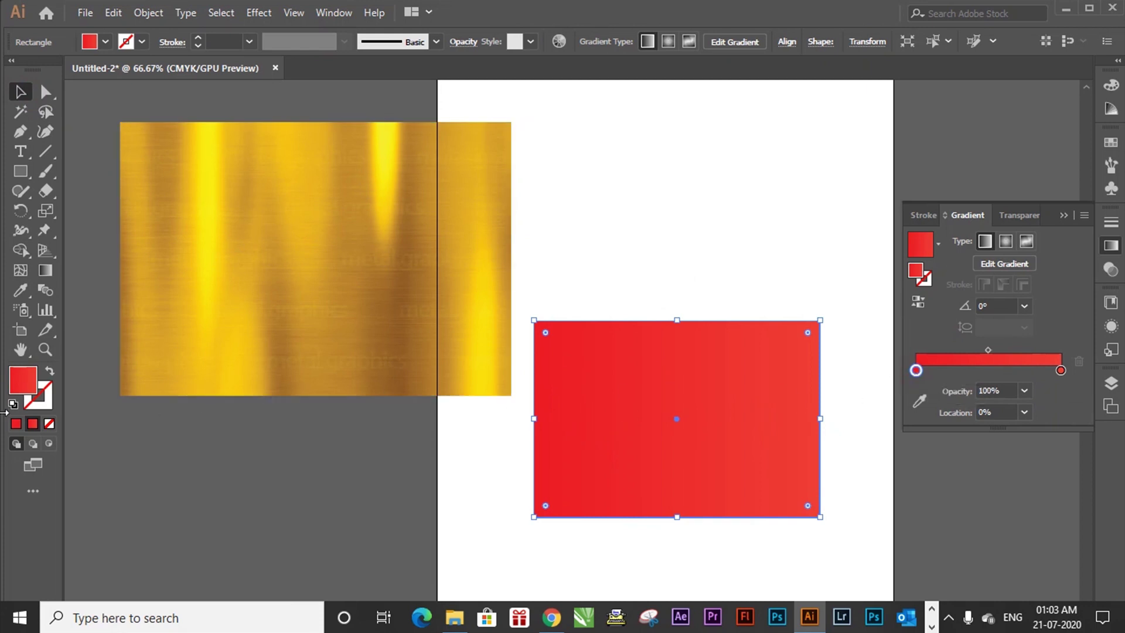
# - Fill the rectangle with bright yellow sampled from the gold image with the Eyedropper
pyautogui.doubleClick(29, 380)
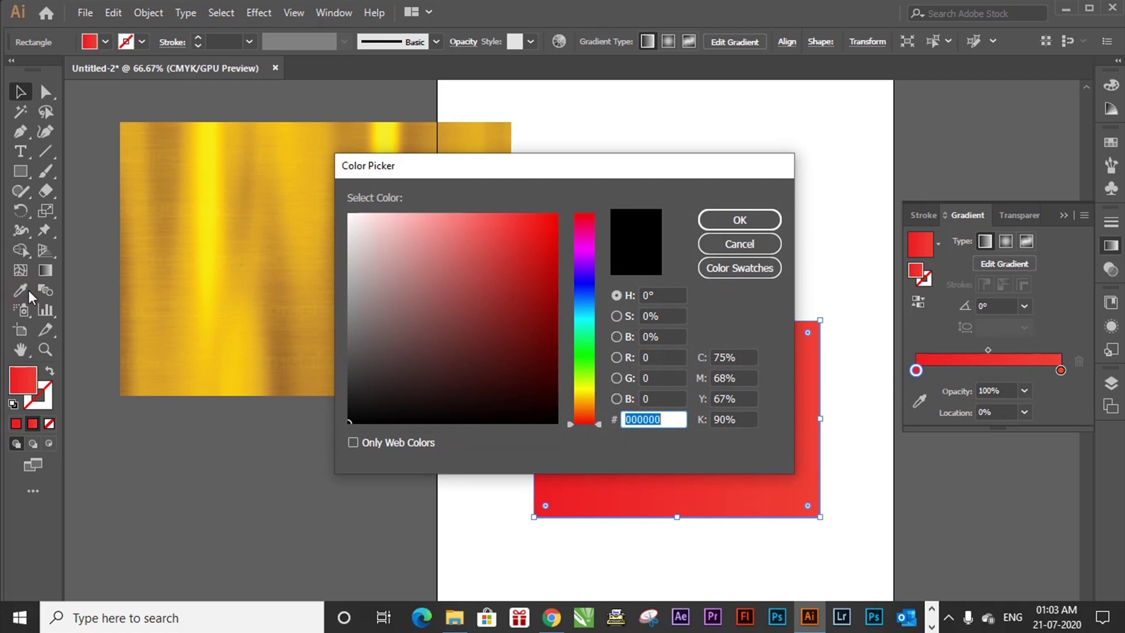
pyautogui.click(739, 243)
pyautogui.click(20, 292)
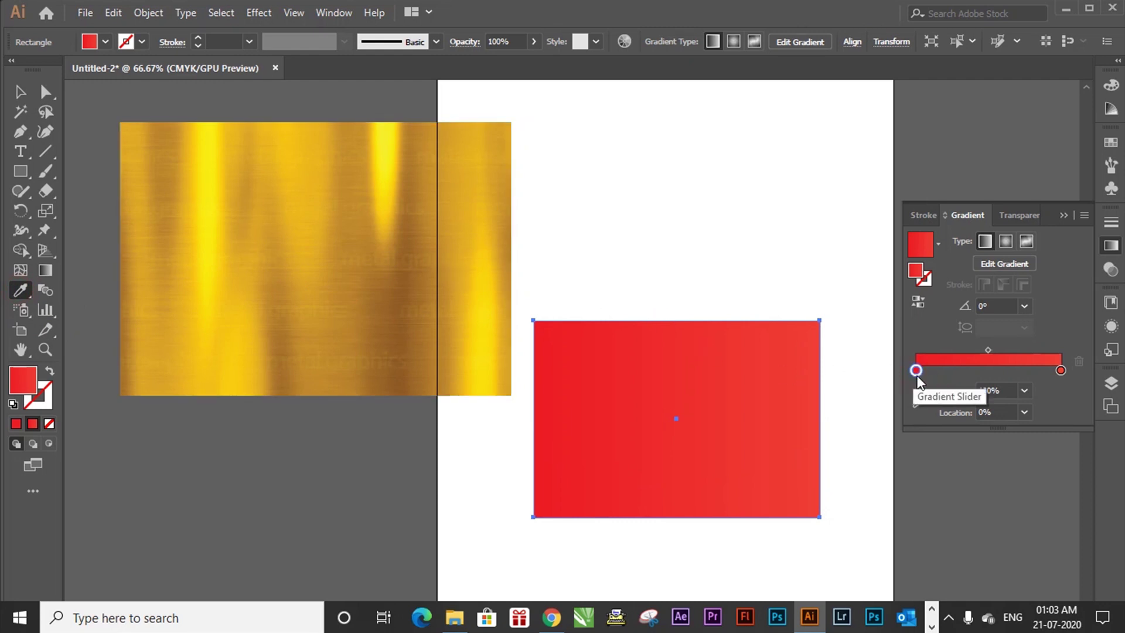
pyautogui.click(165, 163)
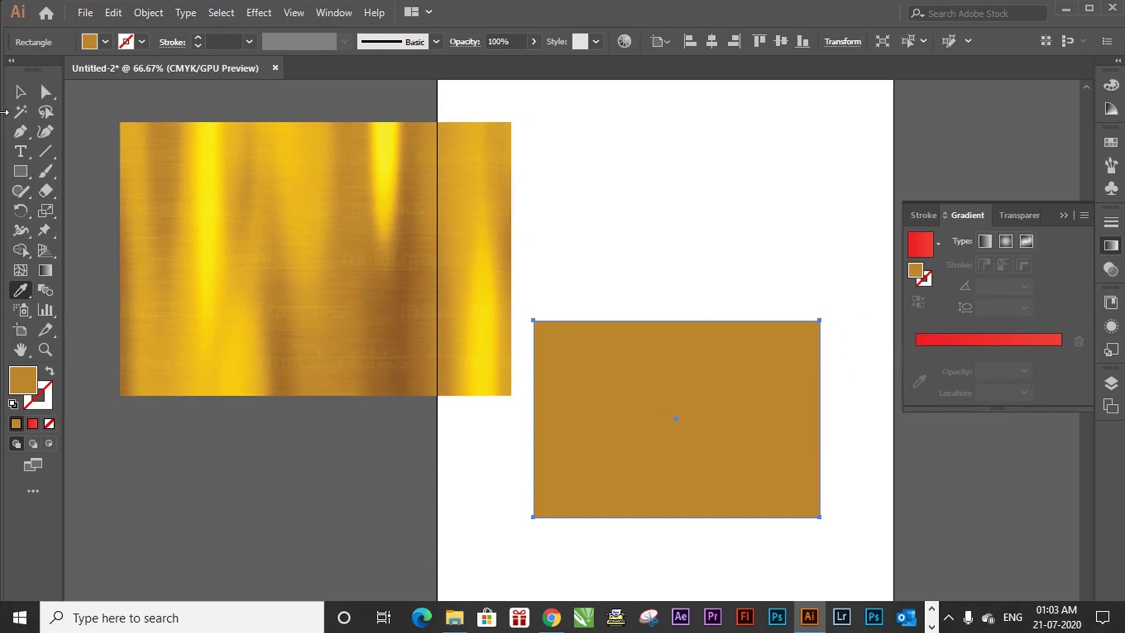
pyautogui.click(20, 94)
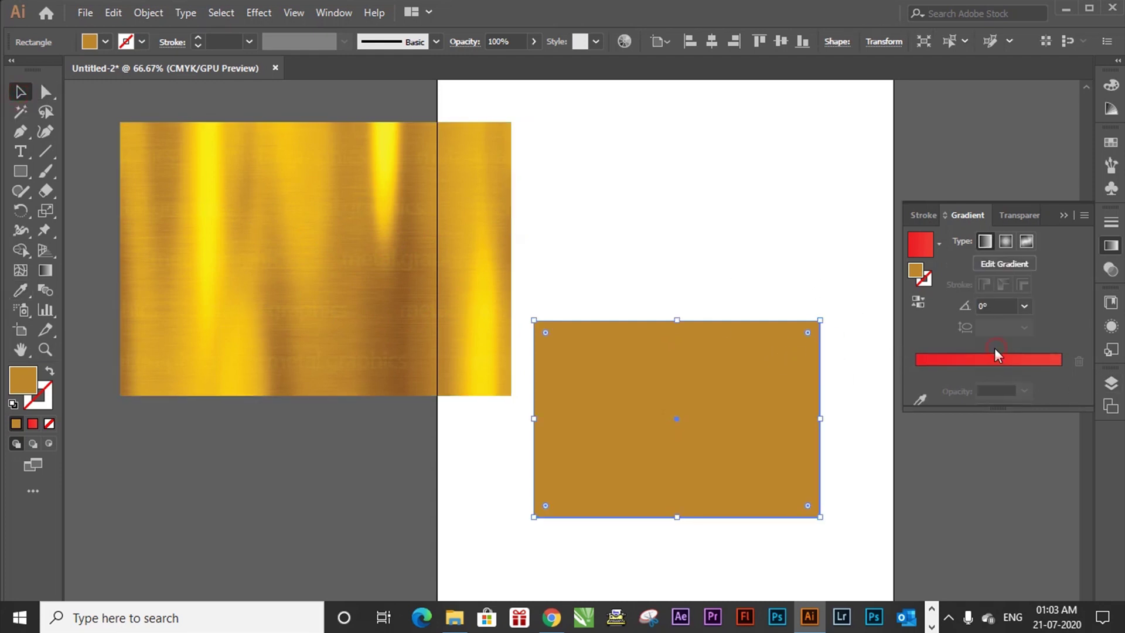
pyautogui.click(996, 345)
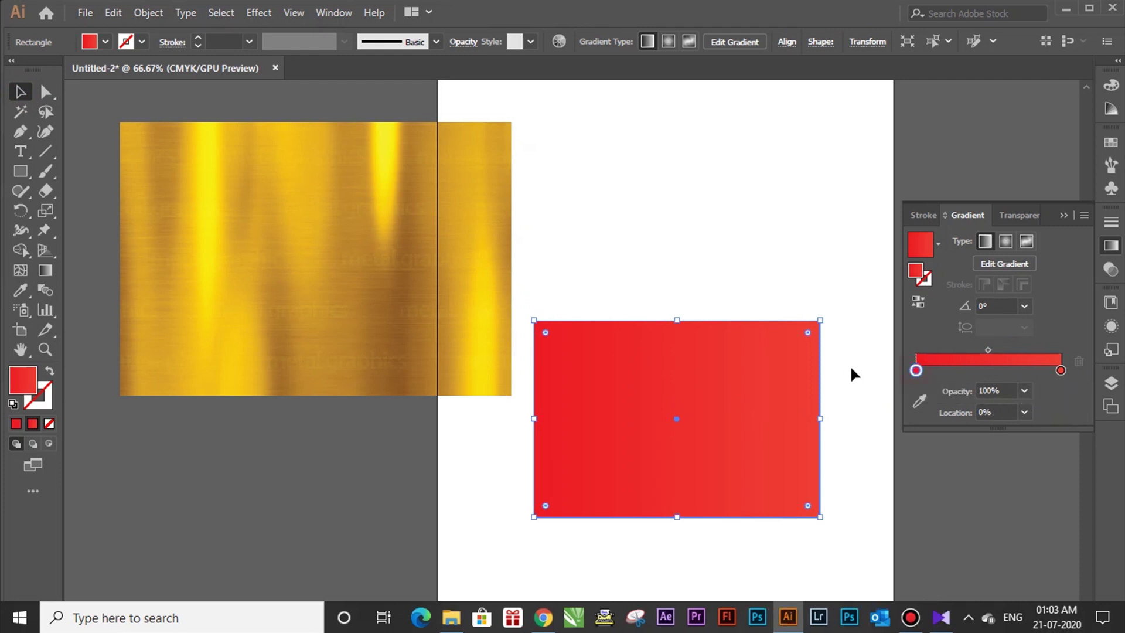
pyautogui.click(20, 290)
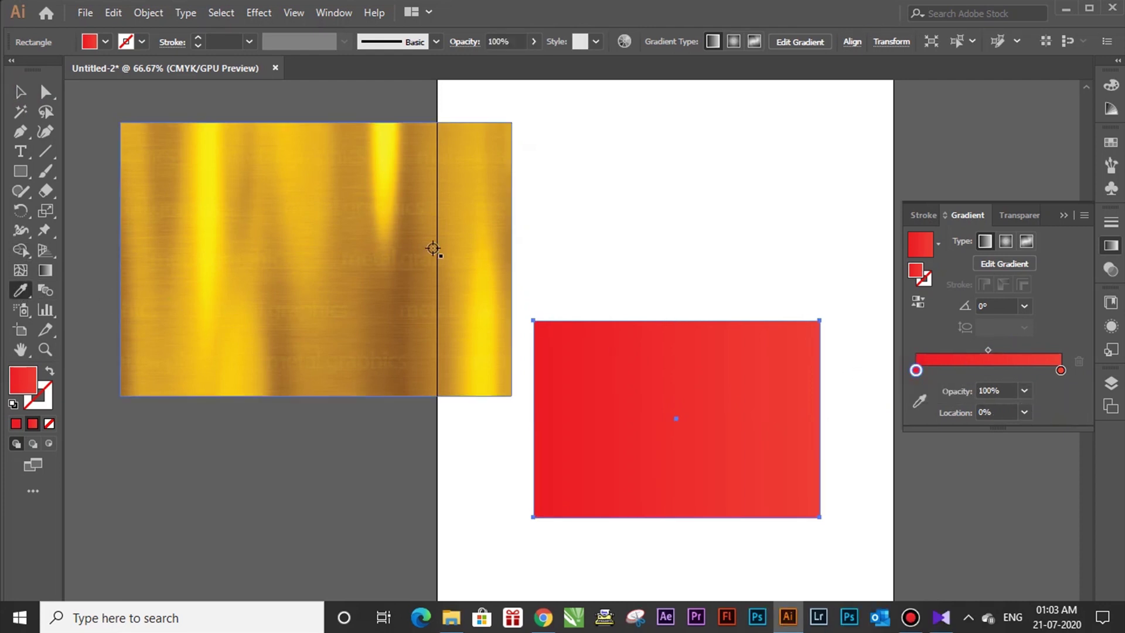
pyautogui.click(486, 304)
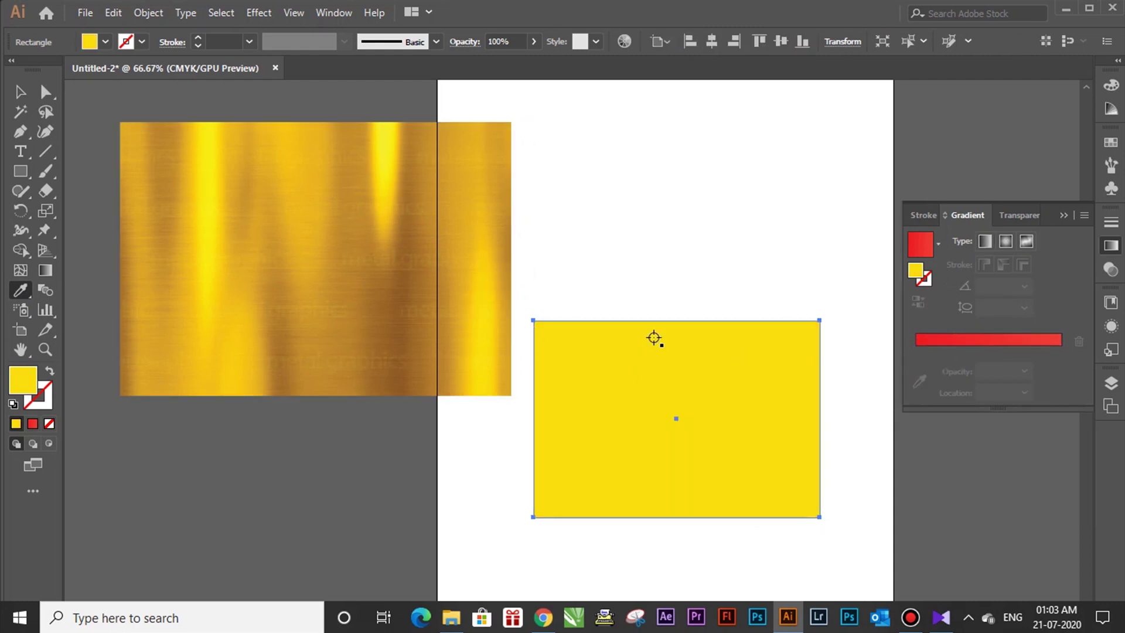
pyautogui.click(17, 98)
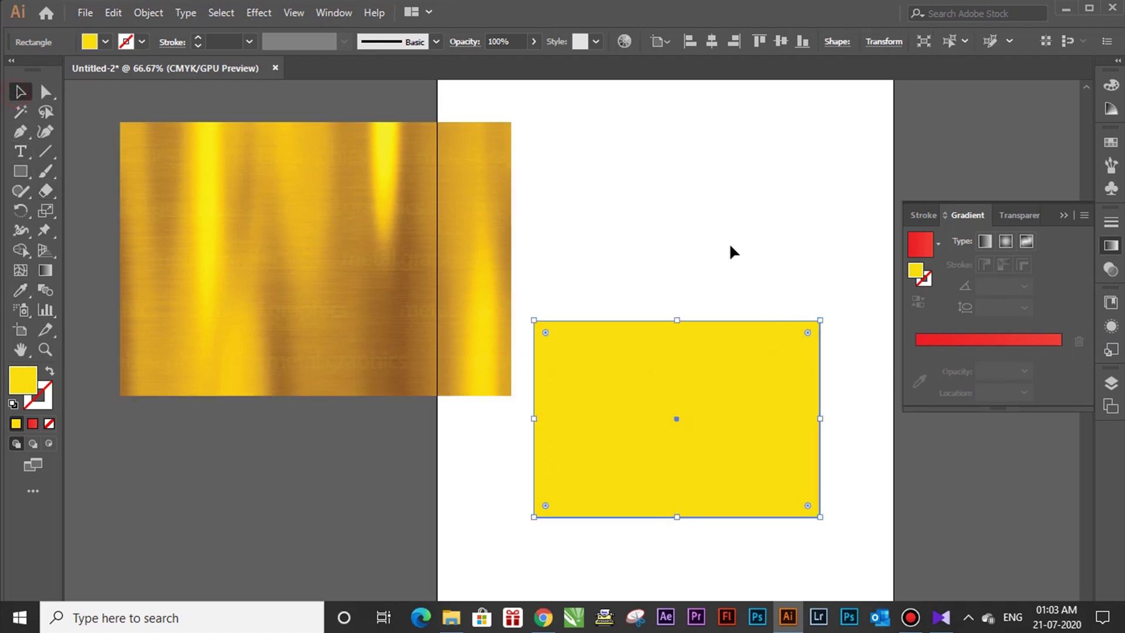
# - Apply a gradient and sample gold stops from the image, adding two dark gold middle stops
pyautogui.click(988, 343)
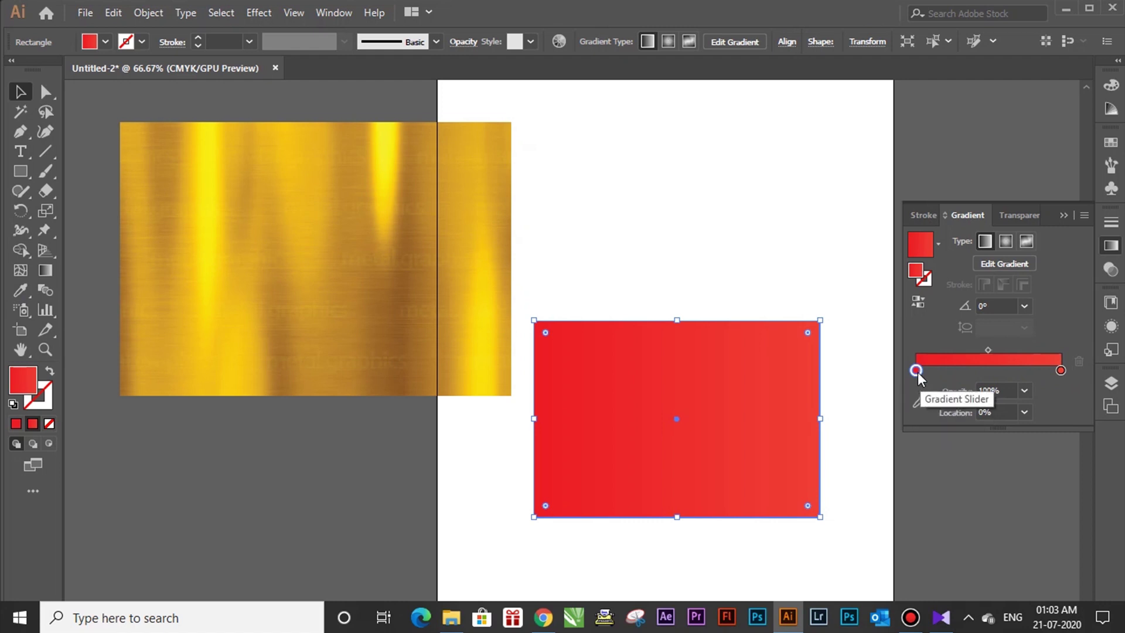
pyautogui.click(920, 402)
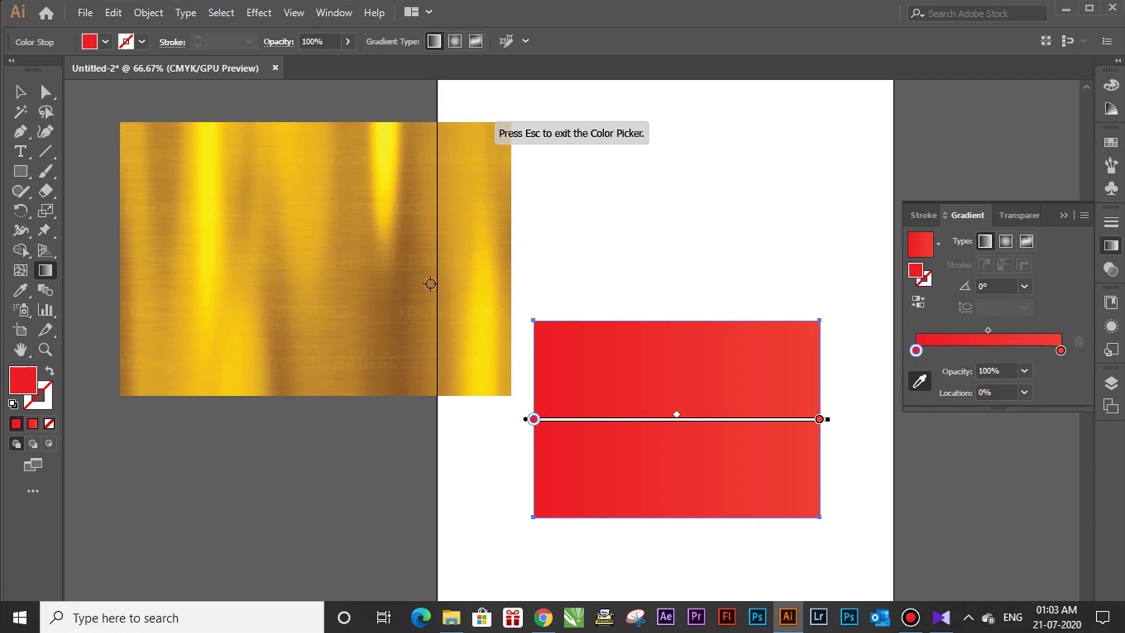
pyautogui.click(490, 295)
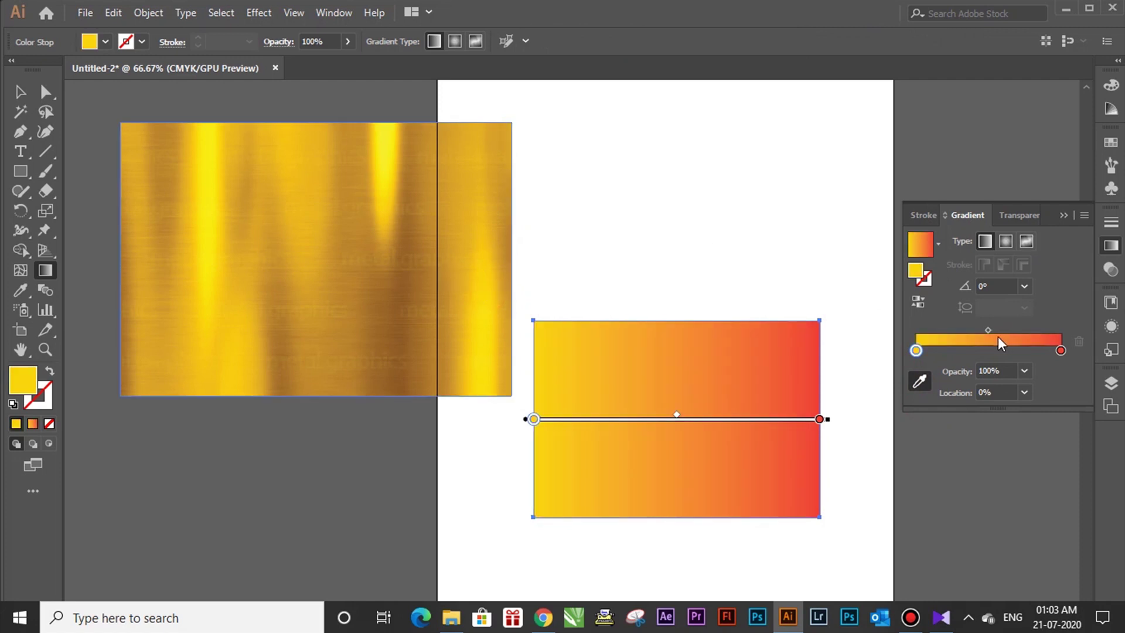
pyautogui.click(971, 351)
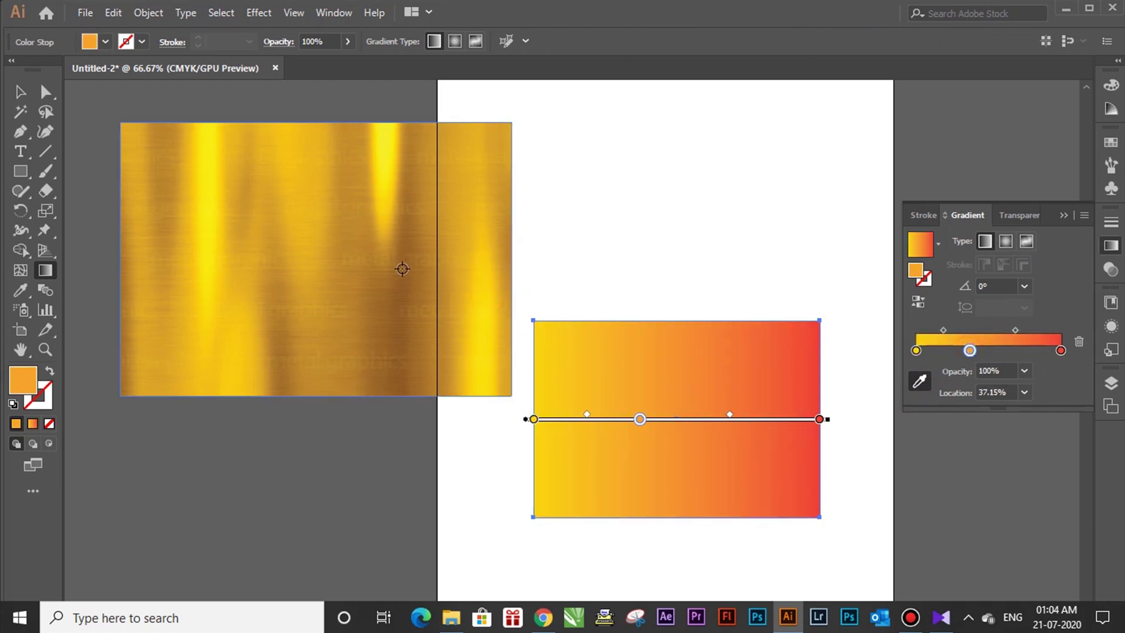
pyautogui.click(411, 290)
pyautogui.click(1017, 350)
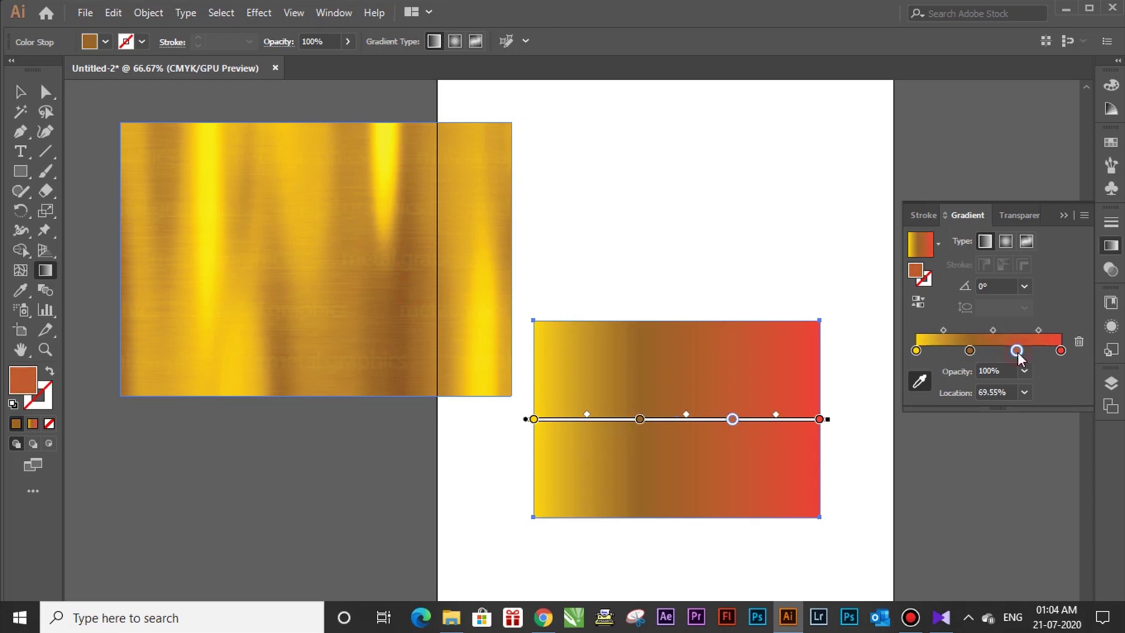
pyautogui.click(370, 254)
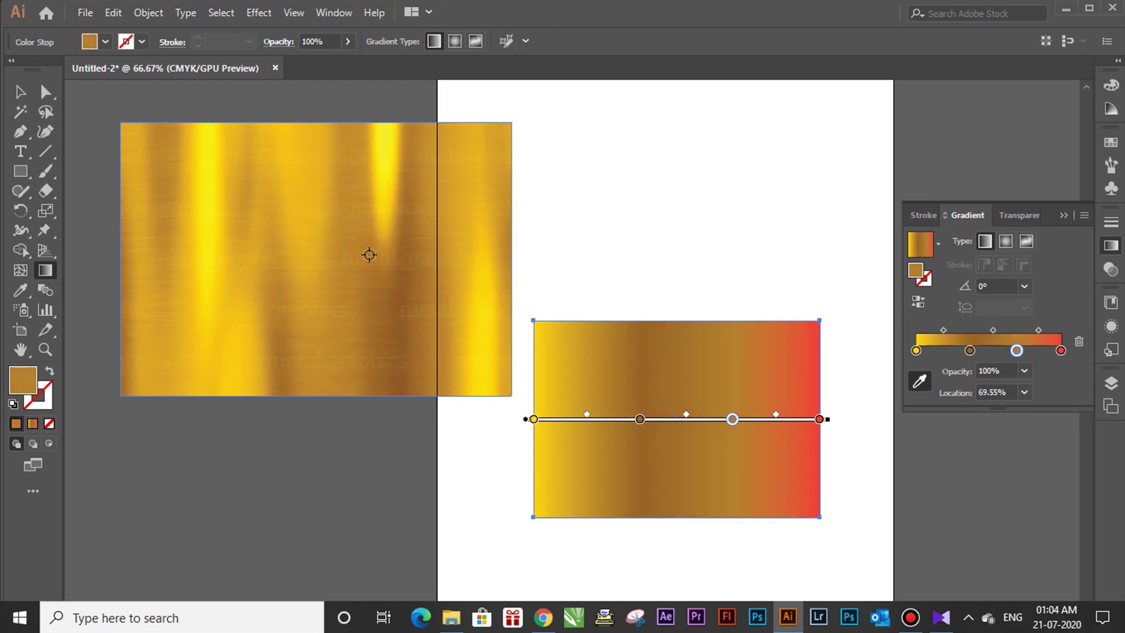
# - Add a gold stop at about 86% and recolour the end stop gold from the image
pyautogui.click(1055, 351)
pyautogui.moveTo(1055, 351); pyautogui.dragTo(1041, 350)
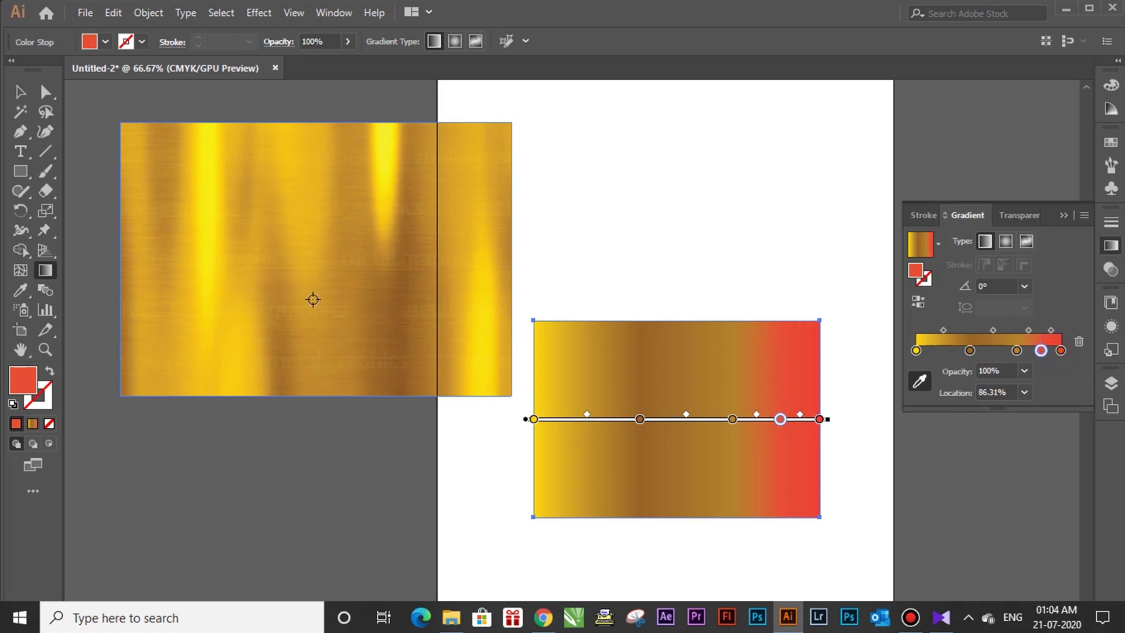
pyautogui.click(245, 302)
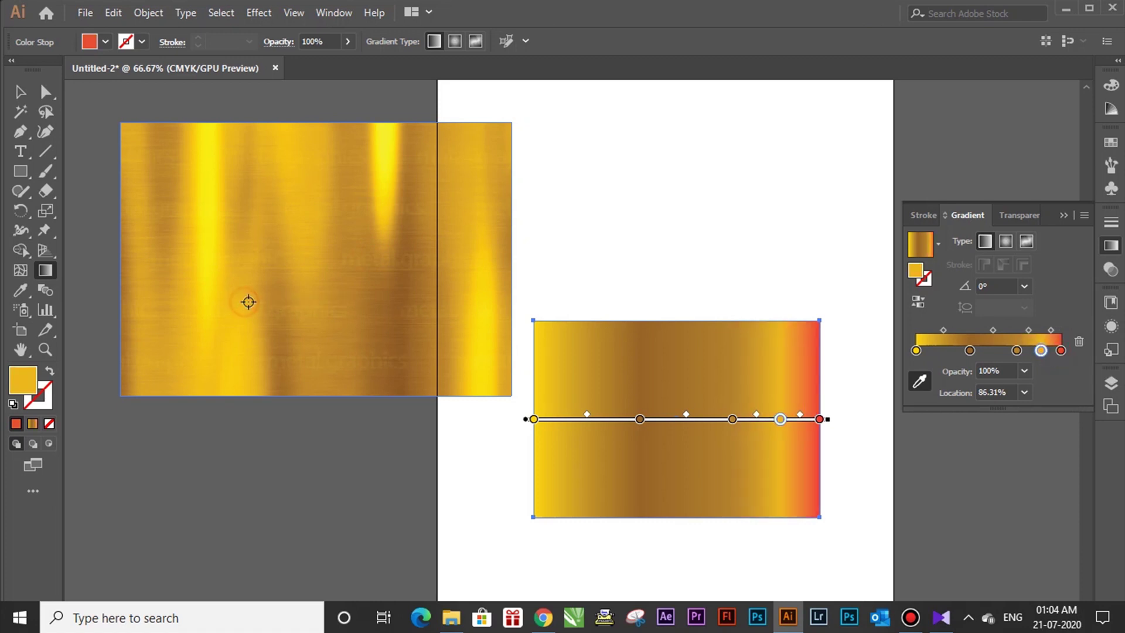
pyautogui.click(1061, 351)
pyautogui.click(171, 228)
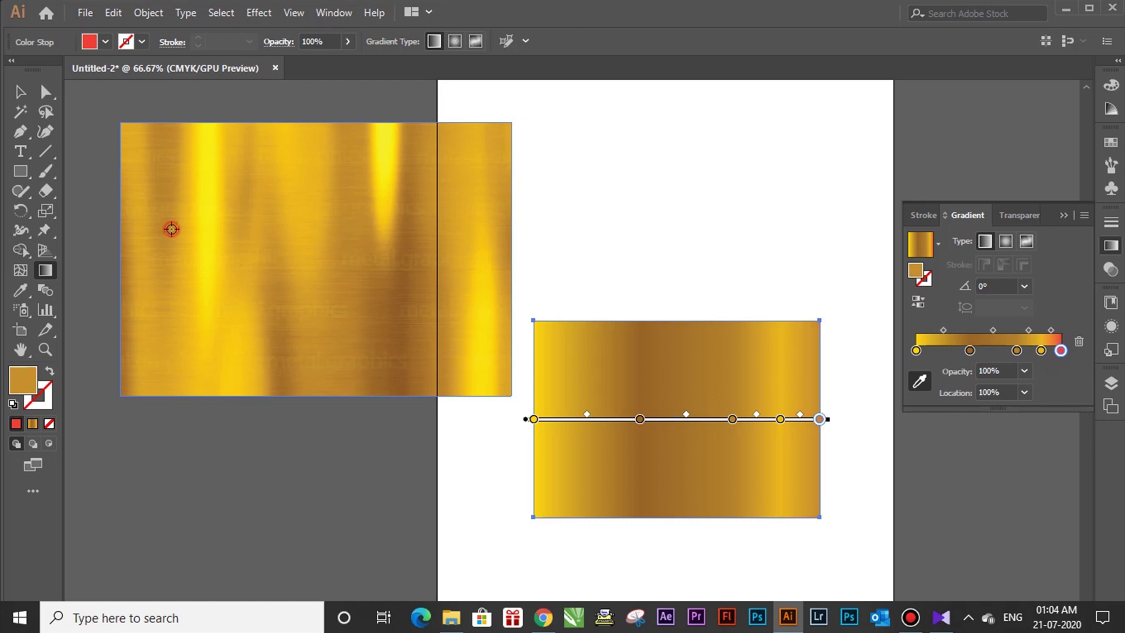
# - Preview the gradient rectangle by toggling its selection, ending with the red gradient restored
pyautogui.click(20, 91)
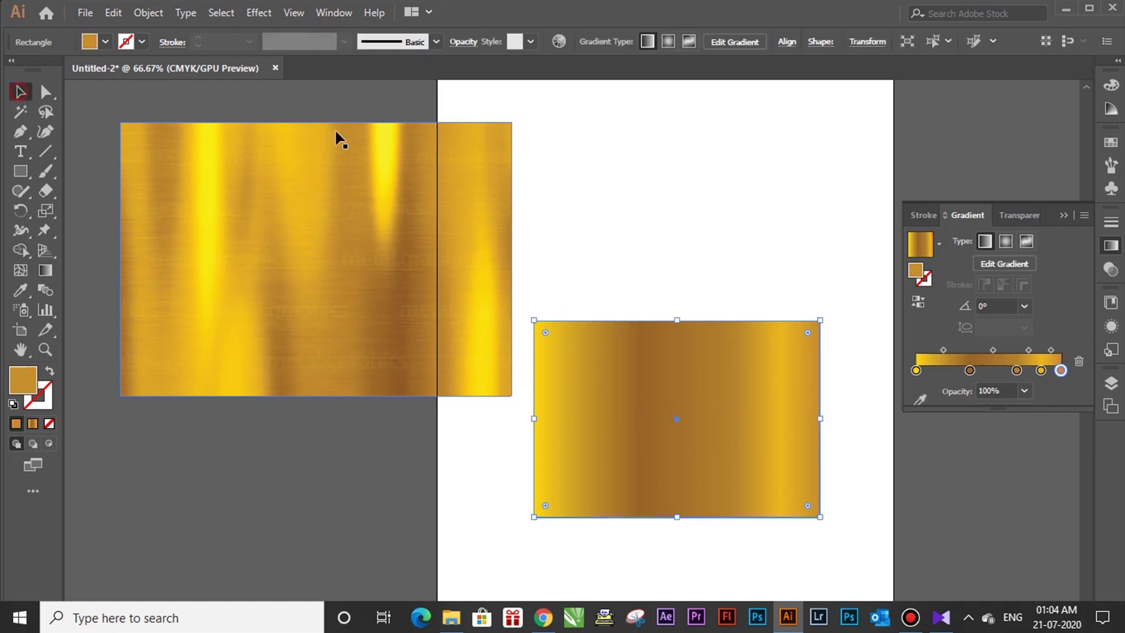
pyautogui.click(791, 183)
pyautogui.click(739, 426)
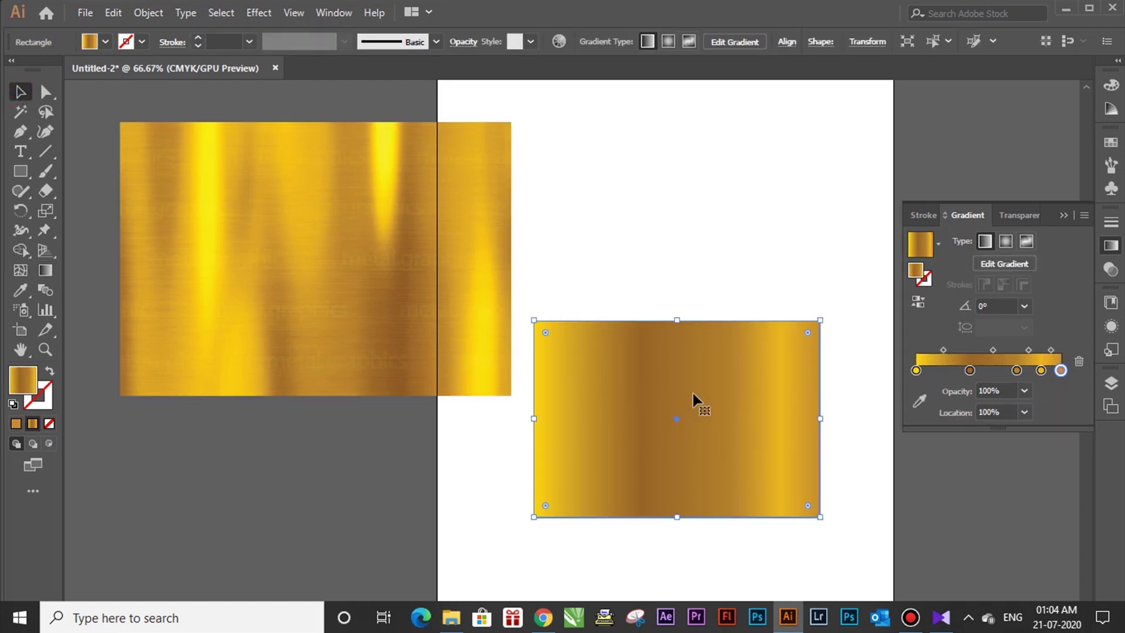
pyautogui.click(709, 261)
pyautogui.click(749, 416)
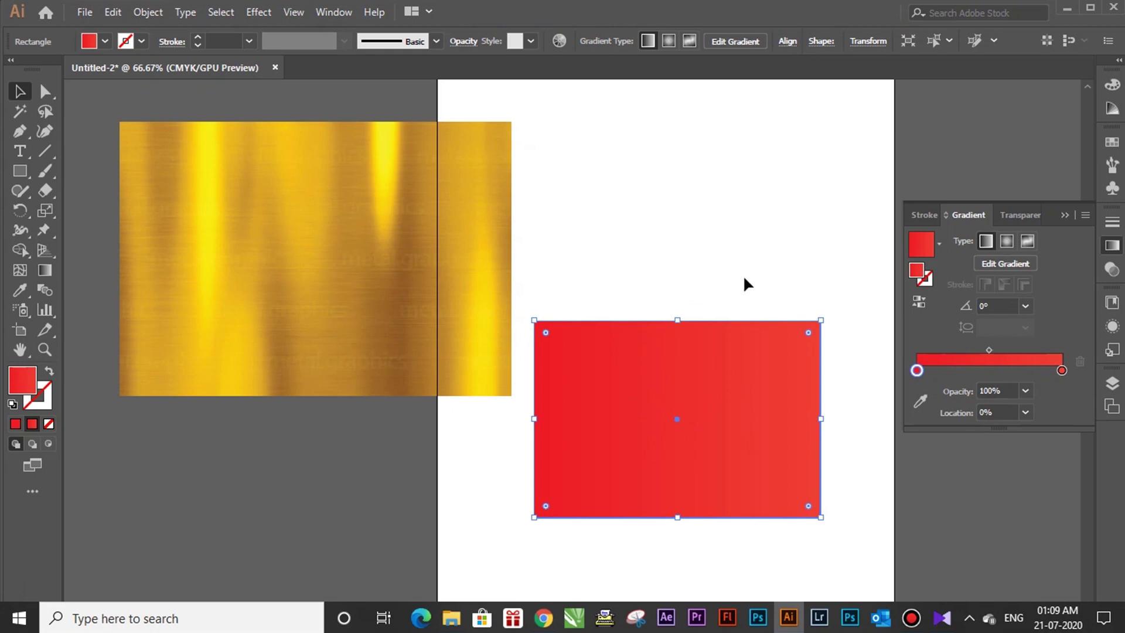
pyautogui.click(713, 248)
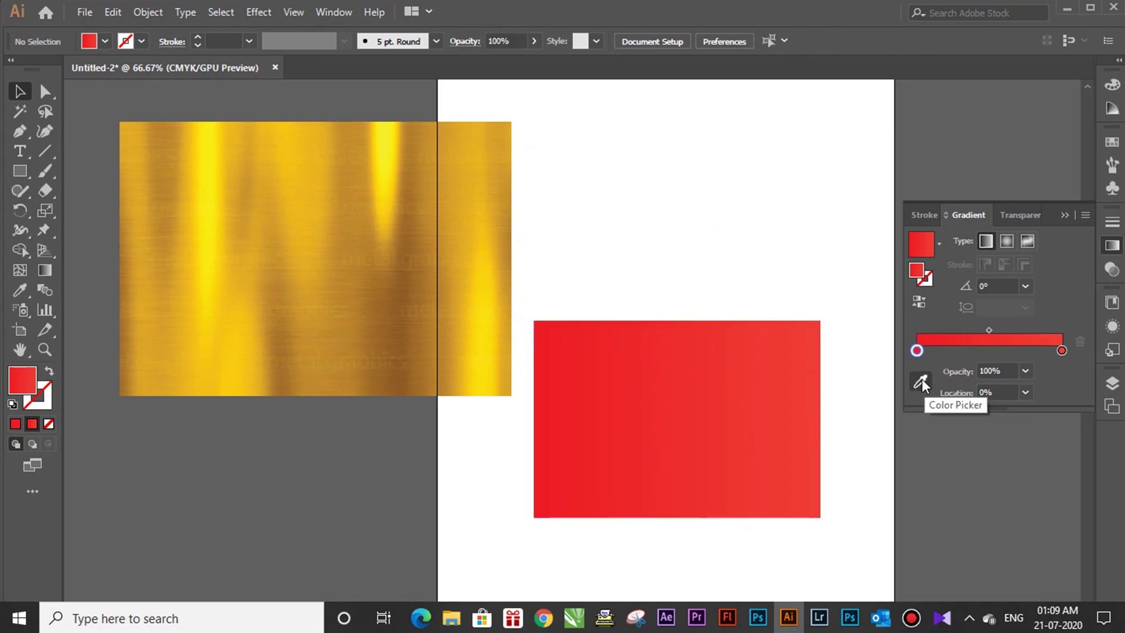
pyautogui.click(738, 382)
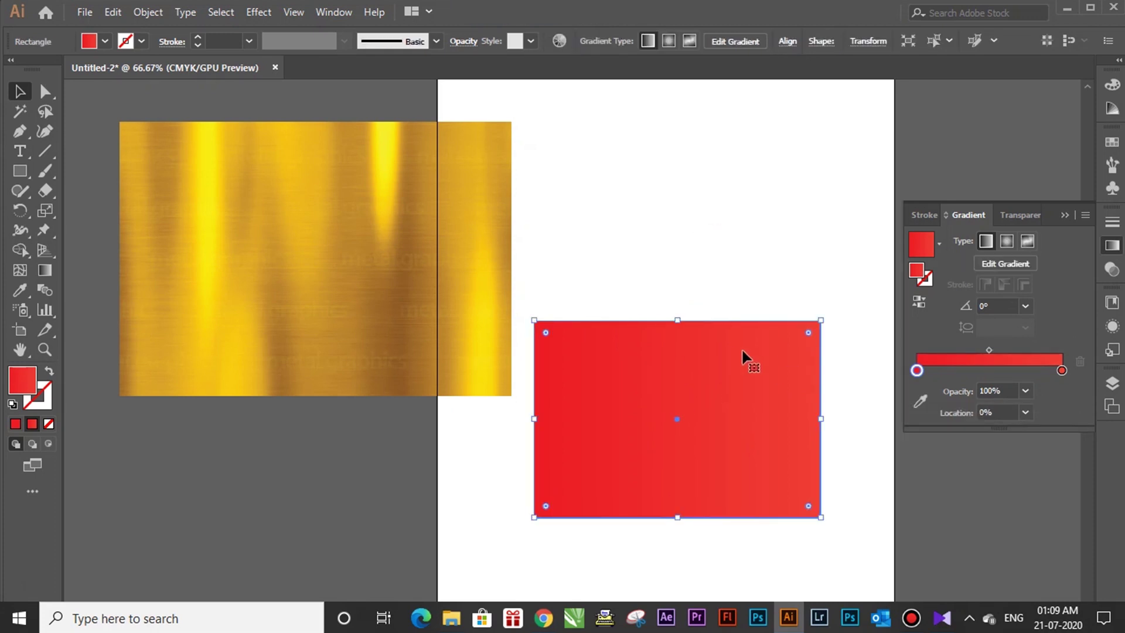
pyautogui.click(651, 243)
pyautogui.click(644, 377)
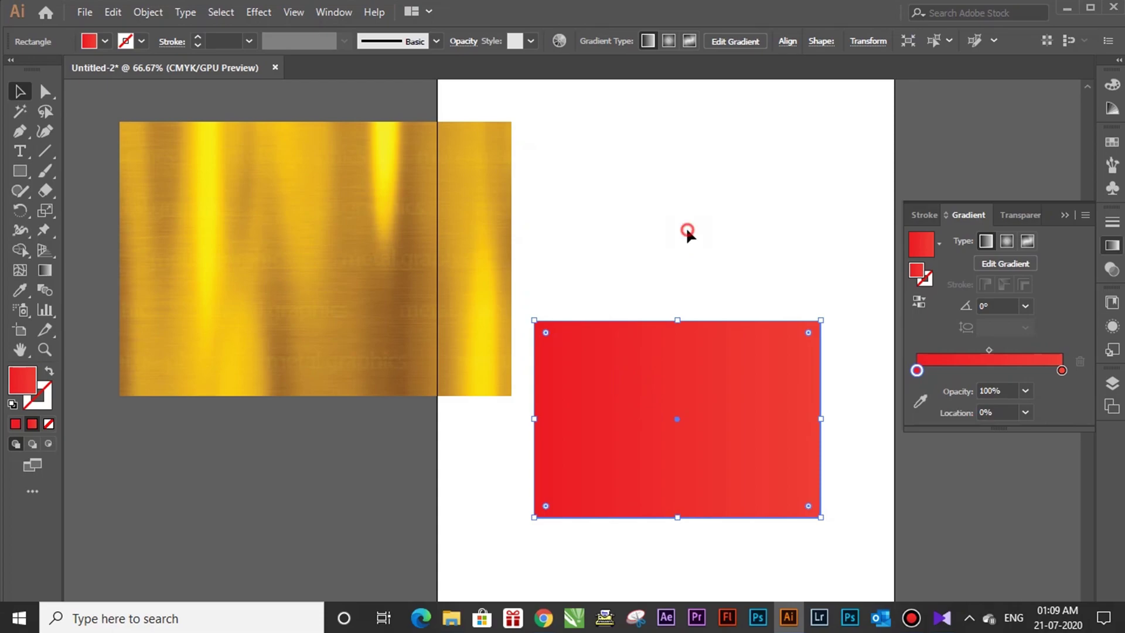
pyautogui.click(686, 230)
pyautogui.click(637, 376)
pyautogui.click(19, 290)
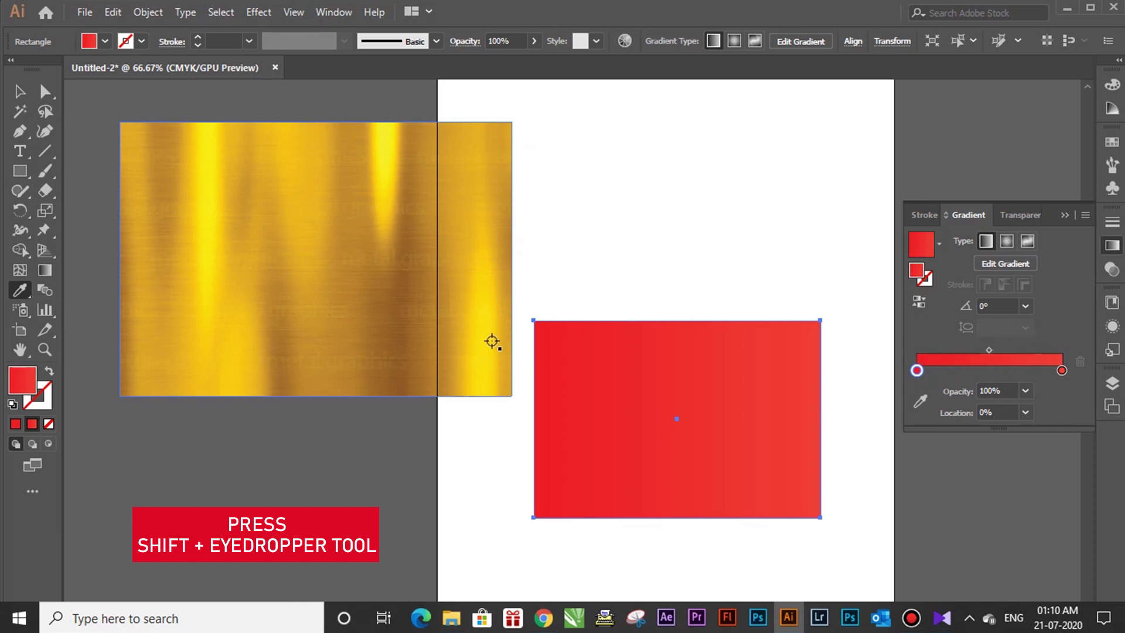
# - Sample gold for the left stop and add sampled gold stops at 21%, 44% and 61%
pyautogui.keyDown('shift'); pyautogui.click(492, 341); pyautogui.keyUp('shift')
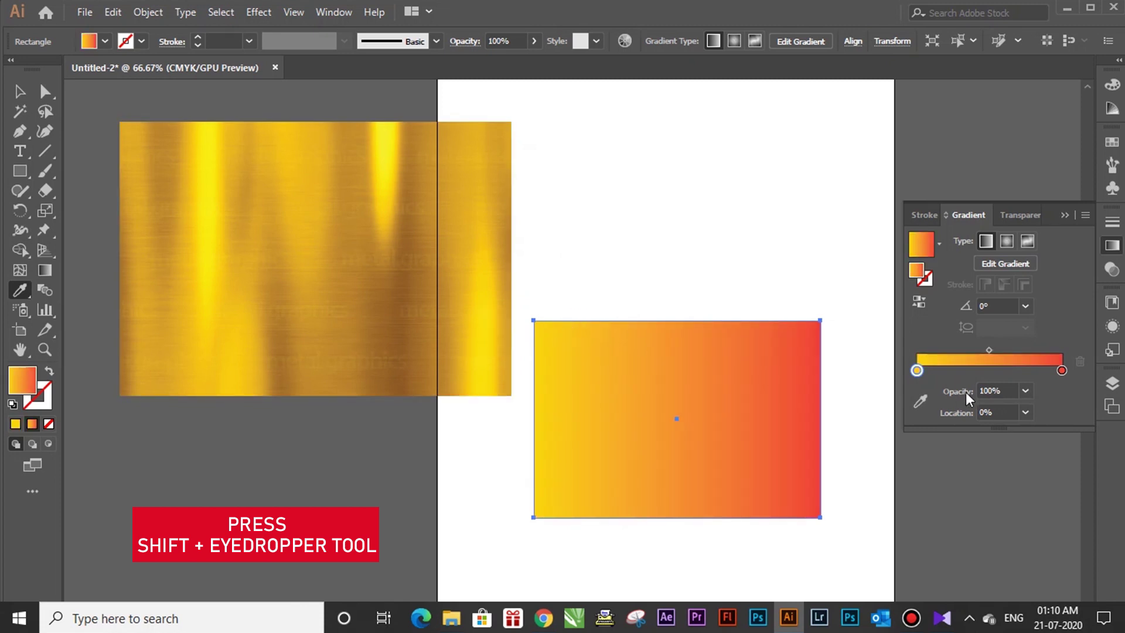
pyautogui.click(947, 371)
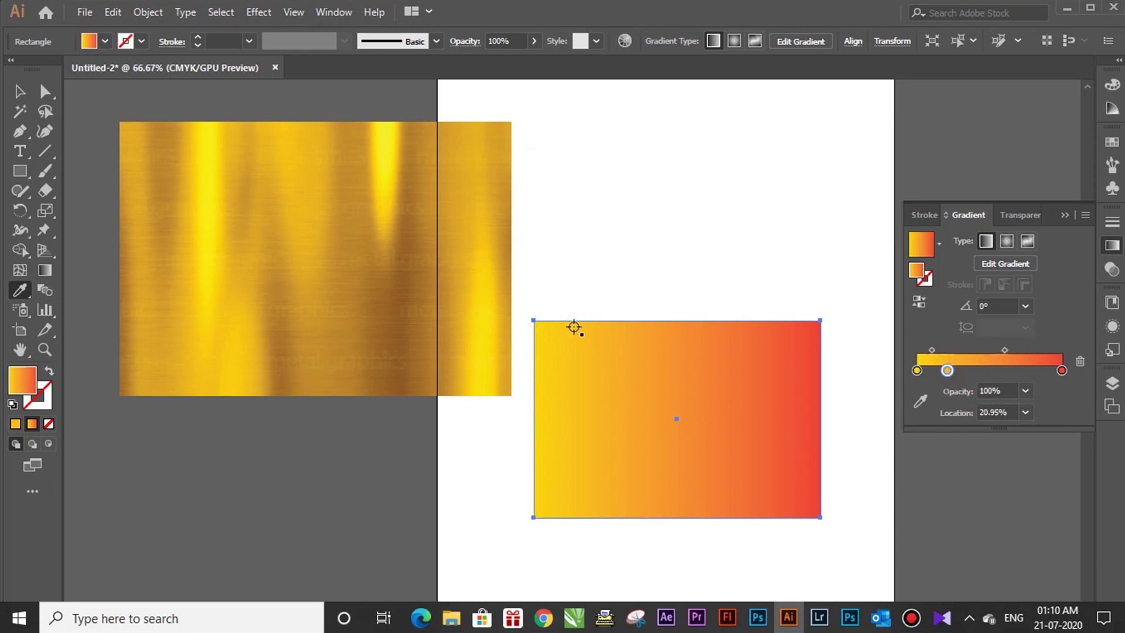
pyautogui.keyDown('shift'); pyautogui.click(465, 263); pyautogui.keyUp('shift')
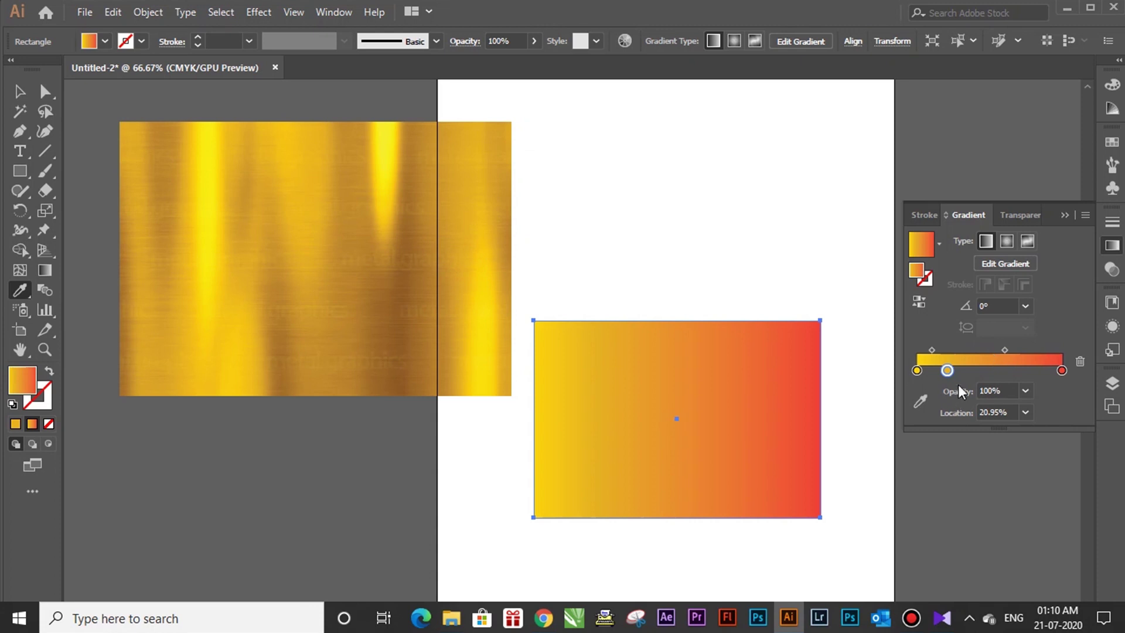
pyautogui.click(979, 370)
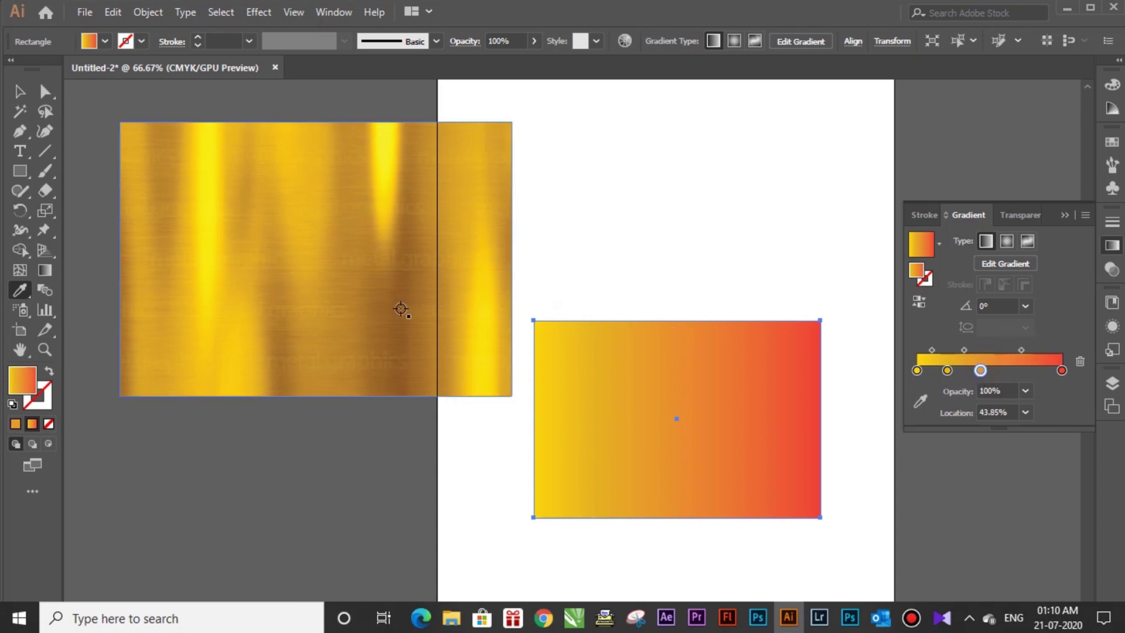
pyautogui.keyDown('shift'); pyautogui.click(400, 309); pyautogui.keyUp('shift')
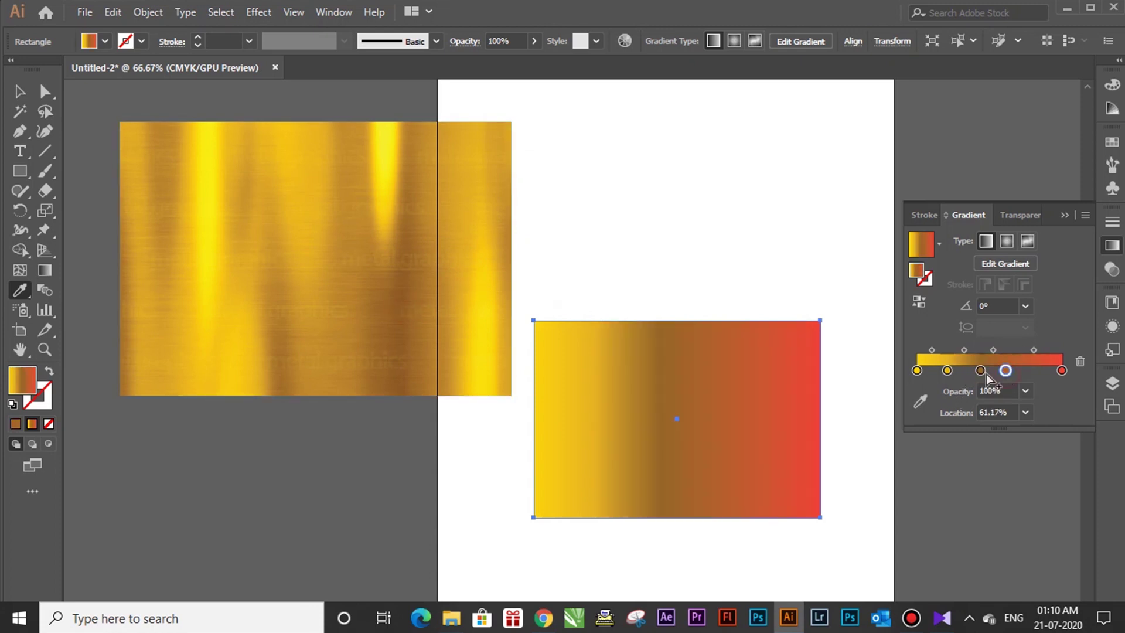
pyautogui.keyDown('shift'); pyautogui.click(356, 318); pyautogui.keyUp('shift')
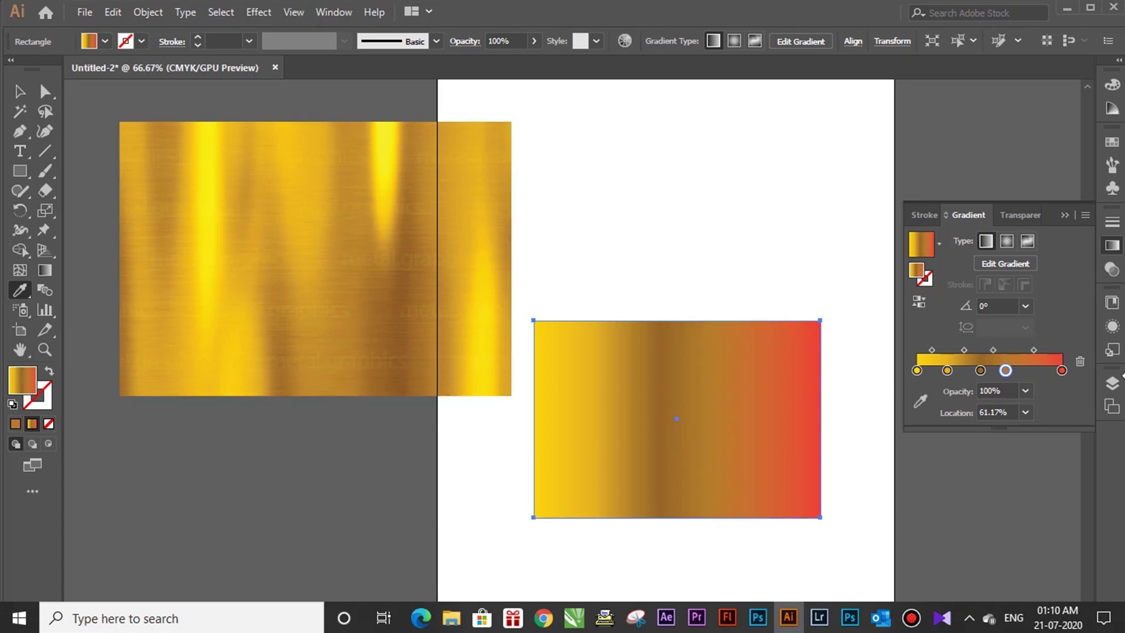
# - Add gold stops at 80% and 90%, and make the red end stop gold too
pyautogui.click(1031, 370)
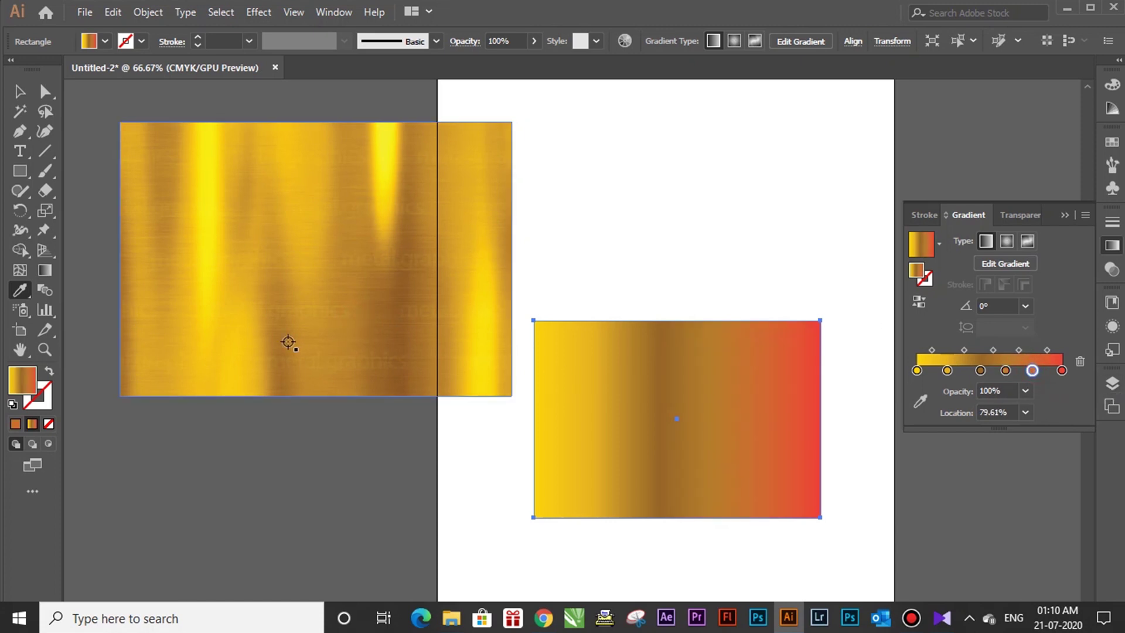
pyautogui.keyDown('shift'); pyautogui.click(349, 359); pyautogui.keyUp('shift')
pyautogui.click(1047, 372)
pyautogui.keyDown('shift'); pyautogui.click(230, 361); pyautogui.keyUp('shift')
pyautogui.click(1064, 371)
pyautogui.keyDown('shift'); pyautogui.click(158, 317); pyautogui.keyUp('shift')
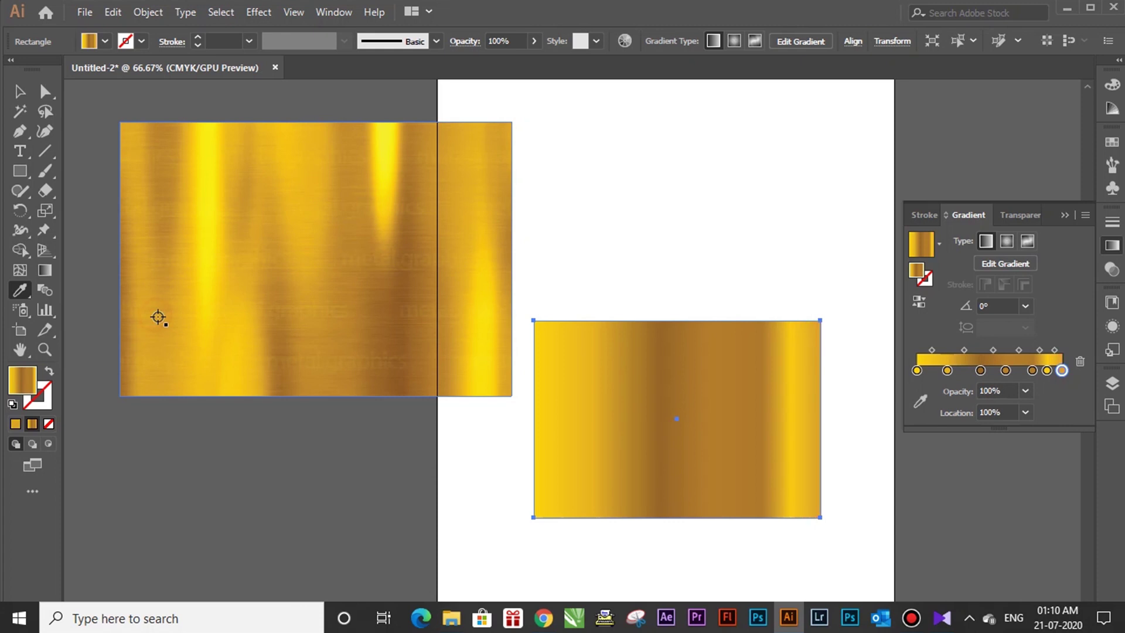
pyautogui.click(19, 91)
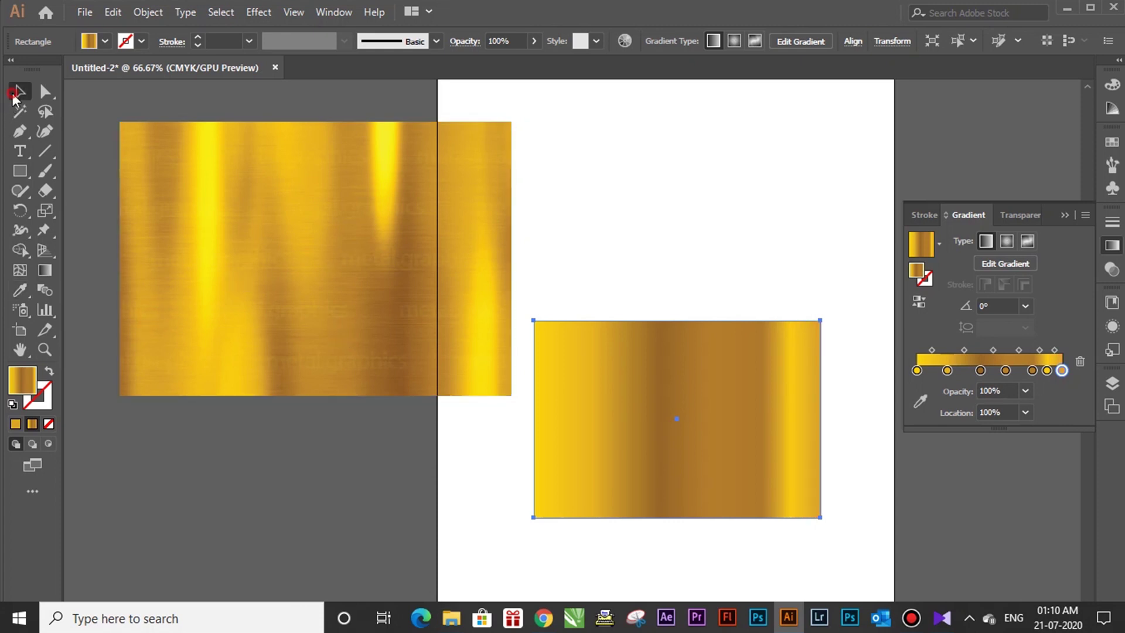
pyautogui.click(705, 261)
pyautogui.click(686, 419)
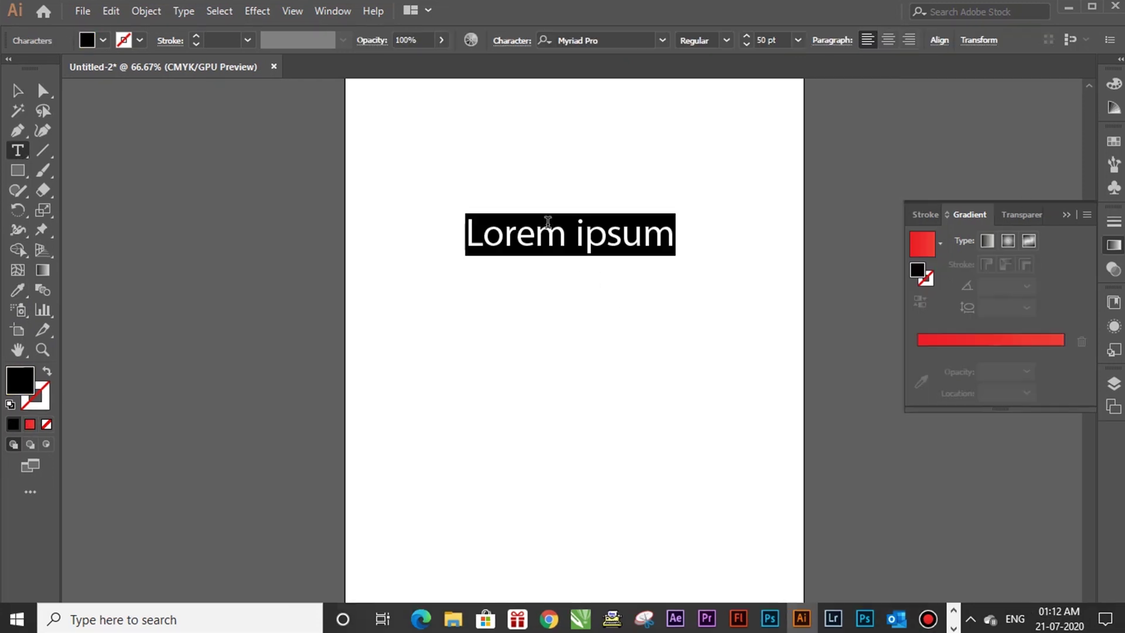
# - Type 'RYS' and 'DESIGNS' on two centred lines and enlarge the text to about 117 pt
pyautogui.write('RYS')
pyautogui.press('Return')
pyautogui.write('DESIGNS')
pyautogui.press('Escape')
pyautogui.click(548, 229)
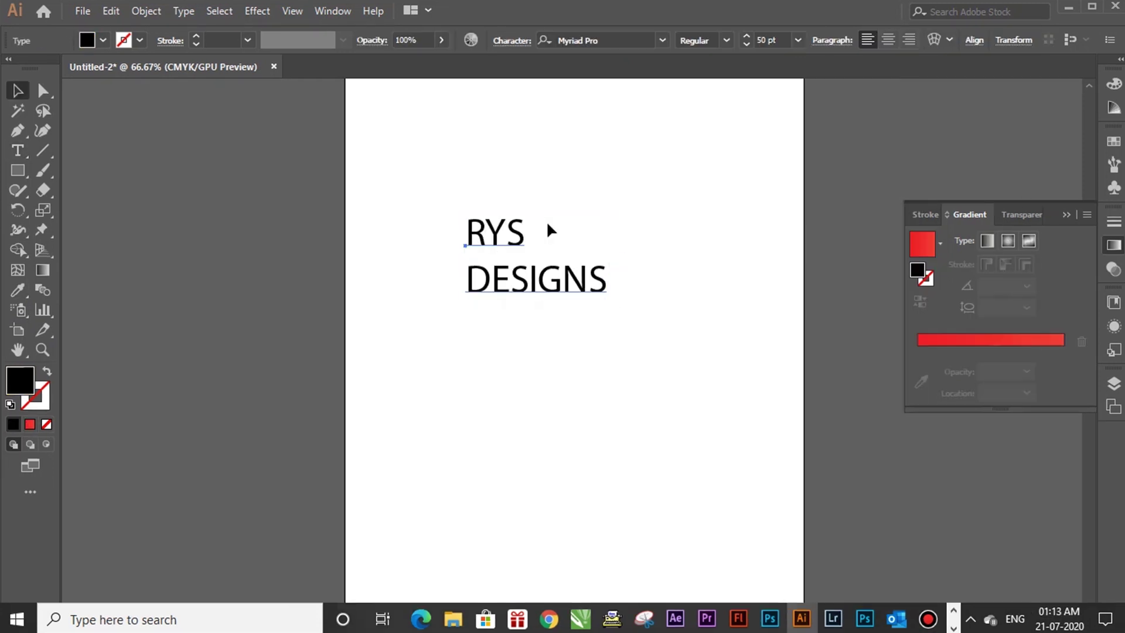
pyautogui.doubleClick(551, 228)
pyautogui.click(889, 40)
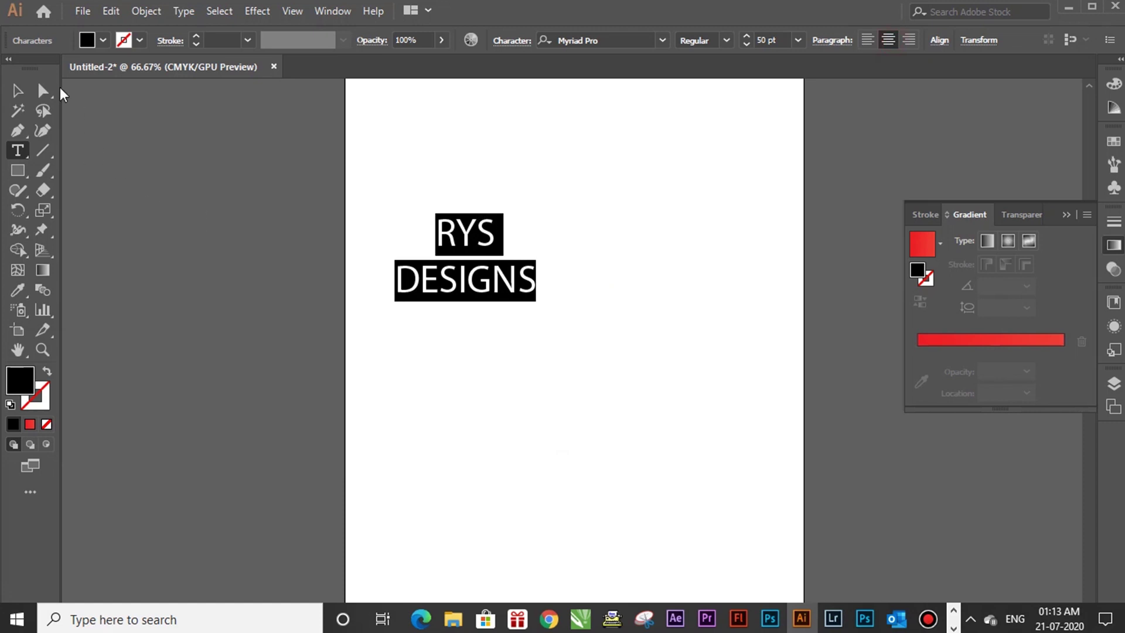
pyautogui.click(17, 89)
pyautogui.moveTo(537, 258); pyautogui.dragTo(725, 258)
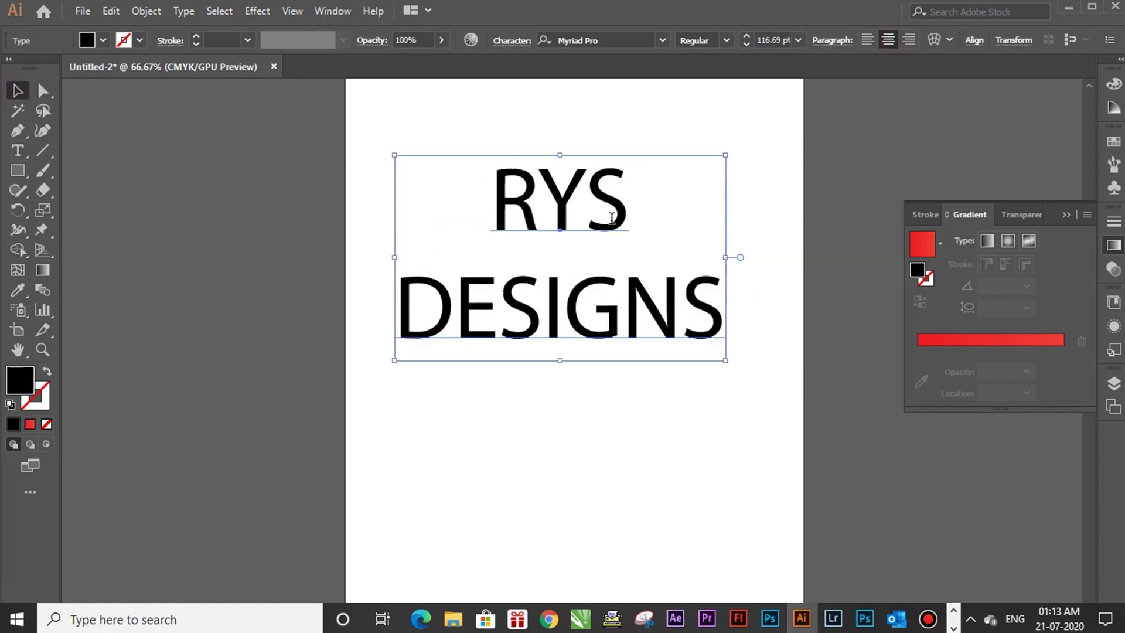
# - Enlarge the word RYS twice with Ctrl+Shift+> and move the text block lower
pyautogui.doubleClick(614, 233)
pyautogui.doubleClick(583, 186)
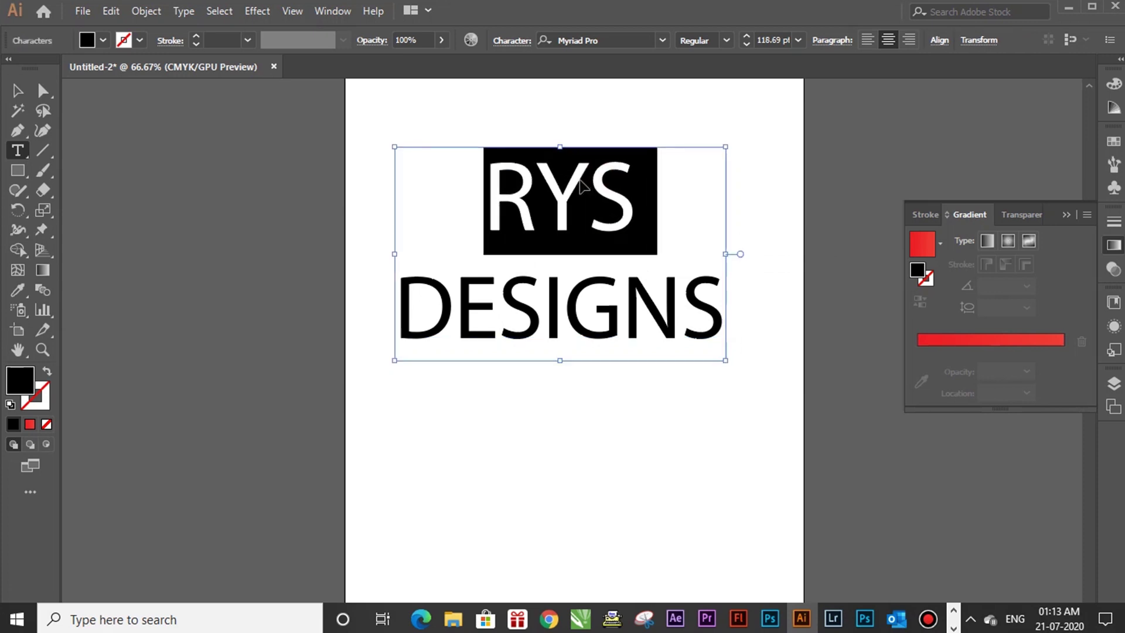
pyautogui.hotkey('ctrl', 'shift', '.')
pyautogui.hotkey('ctrl', 'shift', '.')
pyautogui.hotkey('ctrl', 'shift', '.')
pyautogui.hotkey('ctrl', 'shift', '.')
pyautogui.hotkey('ctrl', 'shift', '.')
pyautogui.hotkey('ctrl', 'shift', '.')
pyautogui.hotkey('ctrl', 'shift', '.')
pyautogui.hotkey('ctrl', 'shift', '.')
pyautogui.hotkey('ctrl', 'shift', '.')
pyautogui.hotkey('ctrl', 'shift', '.')
pyautogui.hotkey('ctrl', 'shift', '.')
pyautogui.hotkey('ctrl', 'shift', '.')
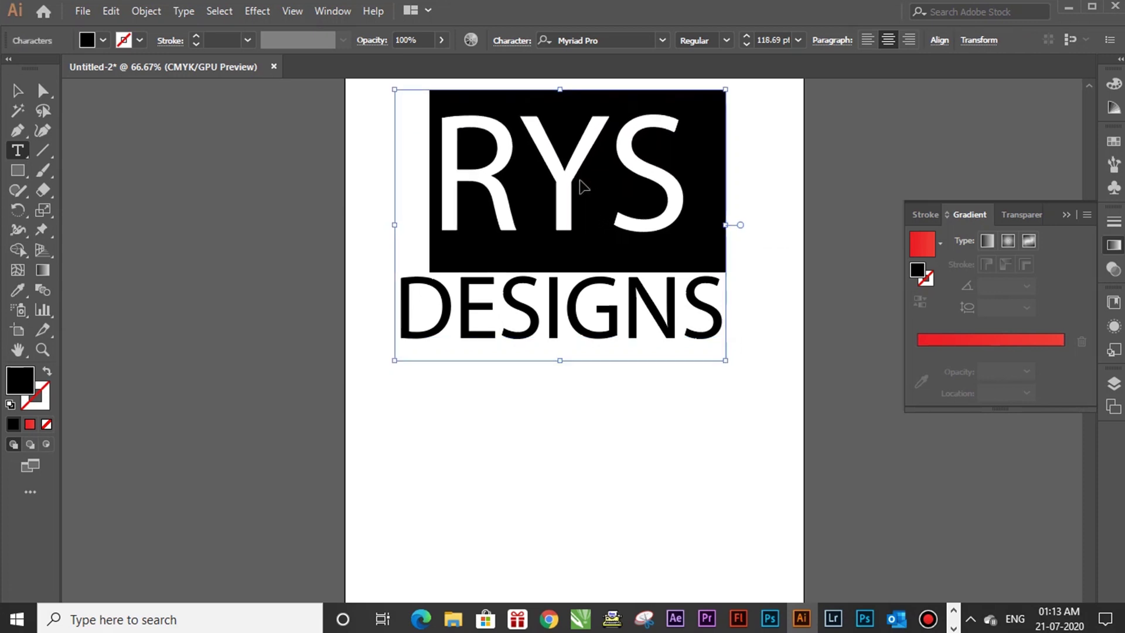
pyautogui.hotkey('ctrl', 'shift', '.')
pyautogui.hotkey('ctrl', 'shift', '.')
pyautogui.hotkey('ctrl', 'shift', '.')
pyautogui.hotkey('ctrl', 'shift', '.')
pyautogui.hotkey('ctrl', 'shift', '.')
pyautogui.hotkey('ctrl', 'shift', '.')
pyautogui.hotkey('ctrl', 'shift', '.')
pyautogui.hotkey('ctrl', 'shift', '.')
pyautogui.hotkey('ctrl', 'shift', '.')
pyautogui.hotkey('ctrl', 'shift', '.')
pyautogui.hotkey('ctrl', 'shift', '.')
pyautogui.hotkey('ctrl', 'shift', '.')
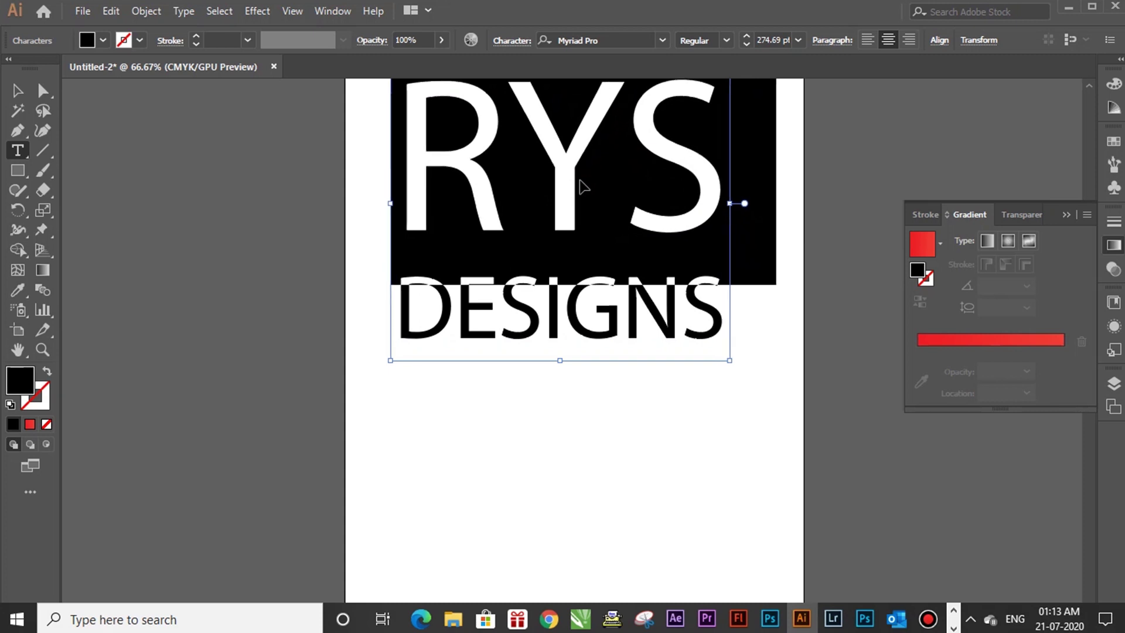
pyautogui.press('Escape')
pyautogui.moveTo(582, 160)
pyautogui.mouseDown()
pyautogui.moveTo(600, 255)
pyautogui.moveTo(583, 269)
pyautogui.mouseUp()
pyautogui.hotkey('ctrl', 't')
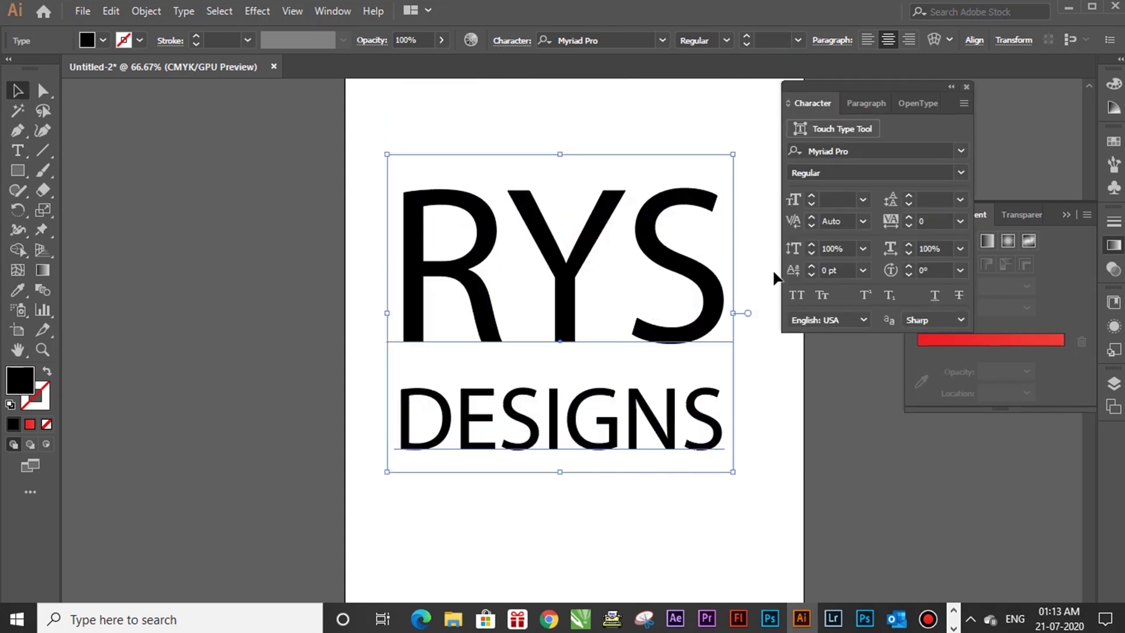
# - Set the RYS DESIGNS font to Impact via the Character panel font search
pyautogui.click(943, 151)
pyautogui.write('I')
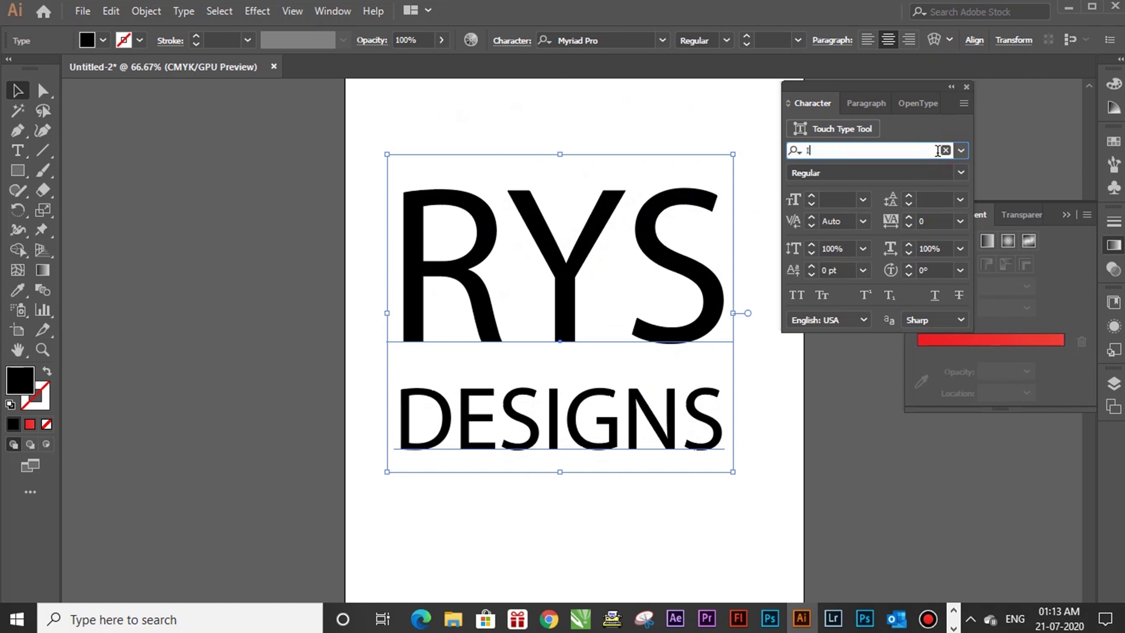
pyautogui.write('M')
pyautogui.click(976, 239)
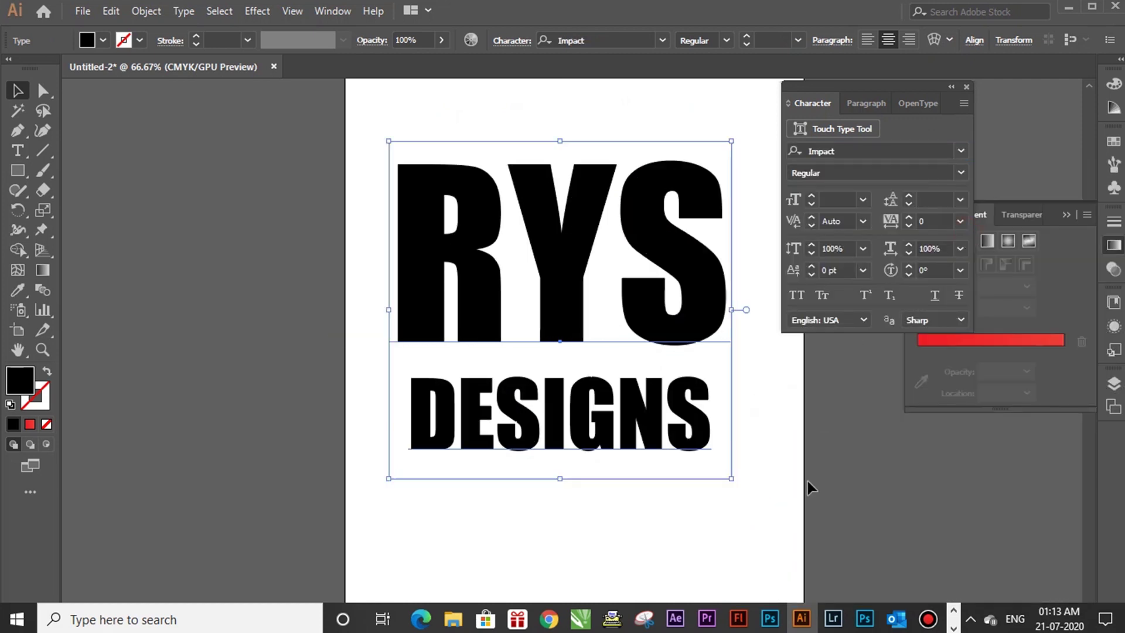
pyautogui.moveTo(901, 84); pyautogui.dragTo(974, 83)
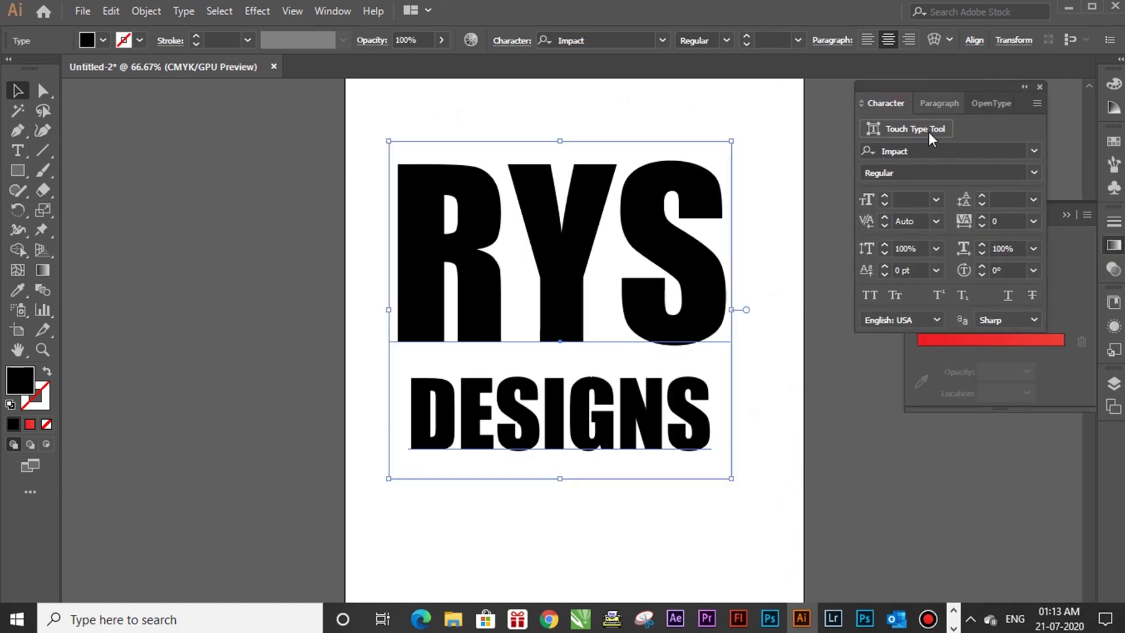
# - Reselect the RYS DESIGNS text and give it a linear gradient fill
pyautogui.click(764, 154)
pyautogui.click(682, 263)
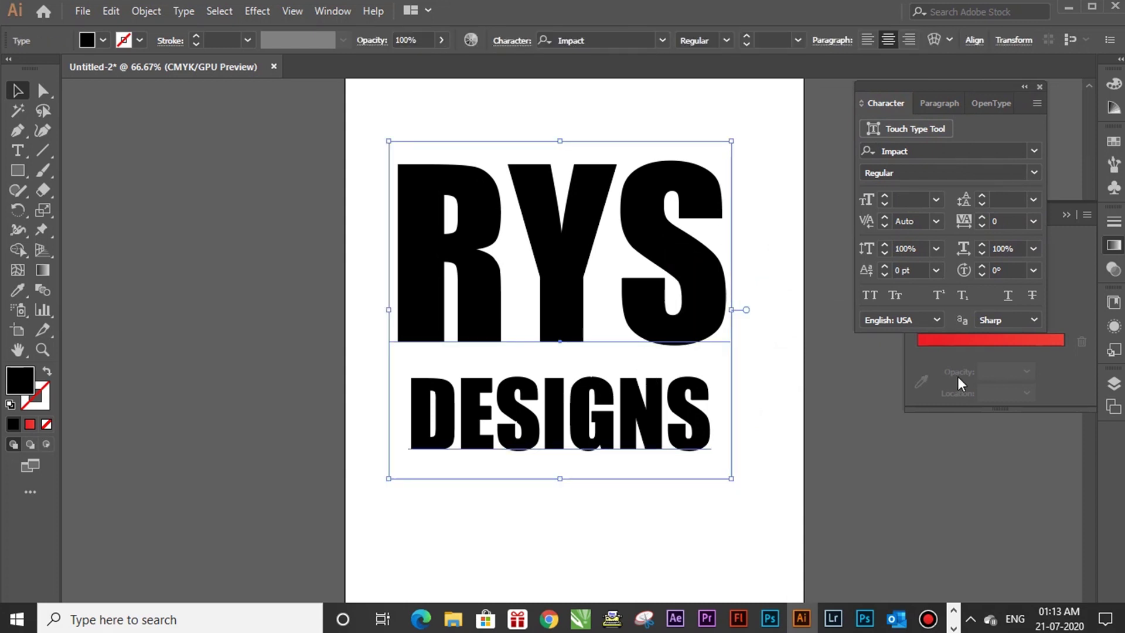
pyautogui.click(910, 494)
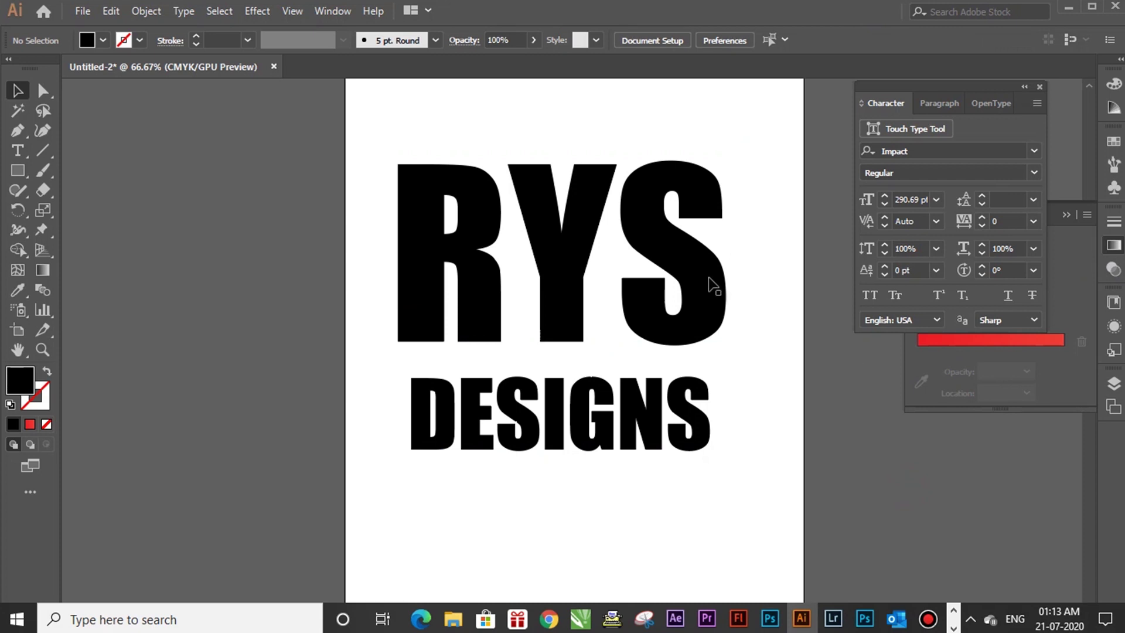
pyautogui.click(646, 256)
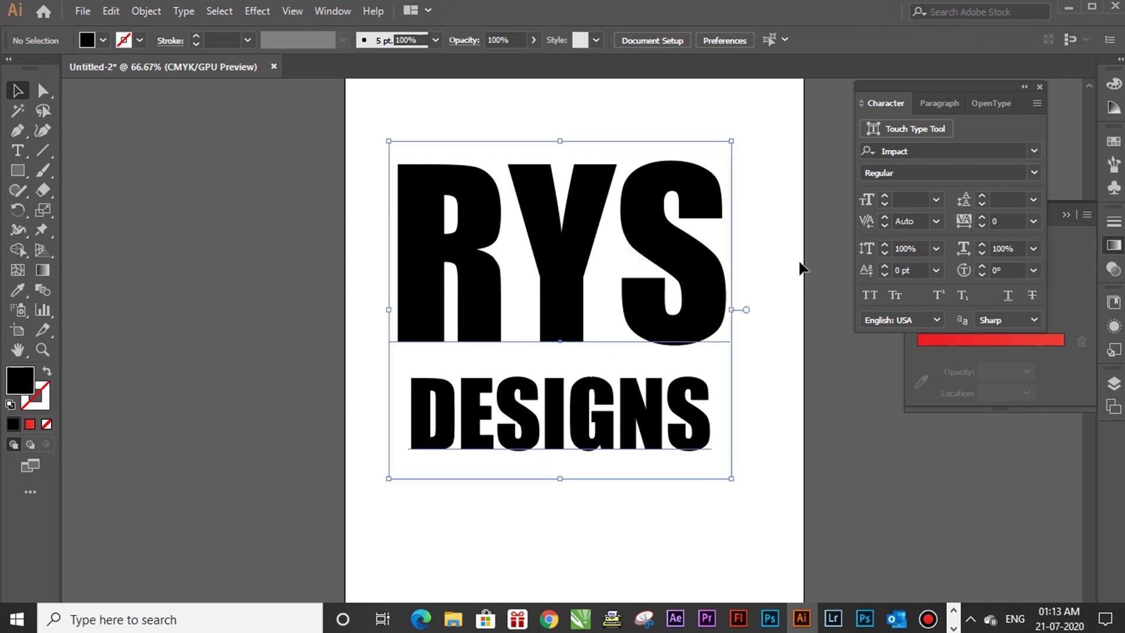
pyautogui.click(938, 354)
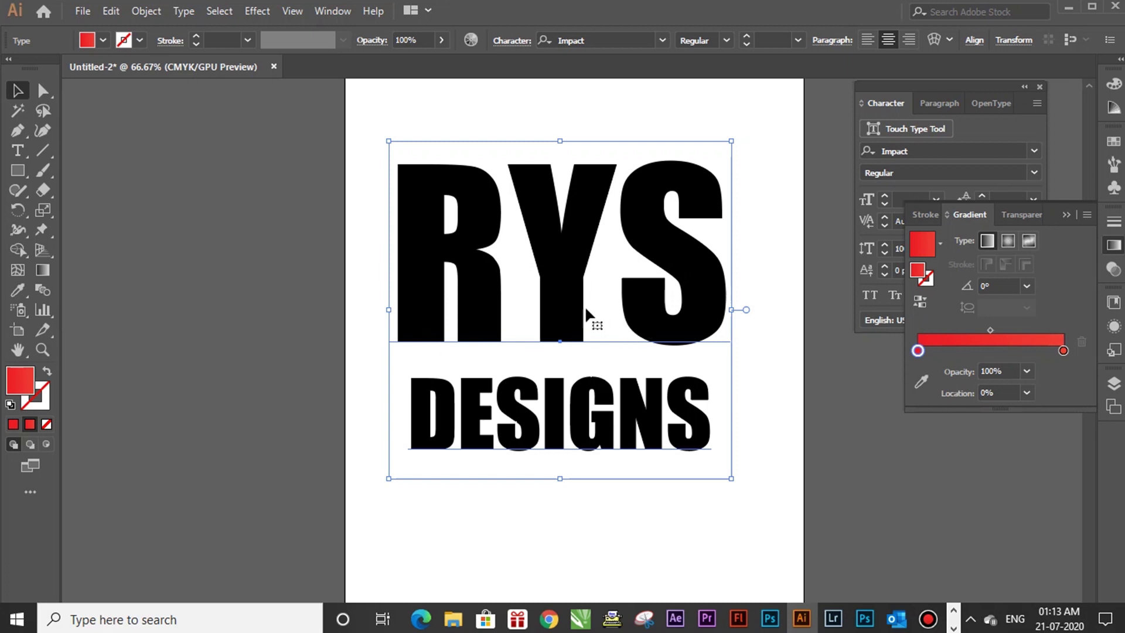
# - Expand the RYS DESIGNS text into outlined shapes, trying a gradient fill and undoing it
pyautogui.click(146, 11)
pyautogui.click(214, 180)
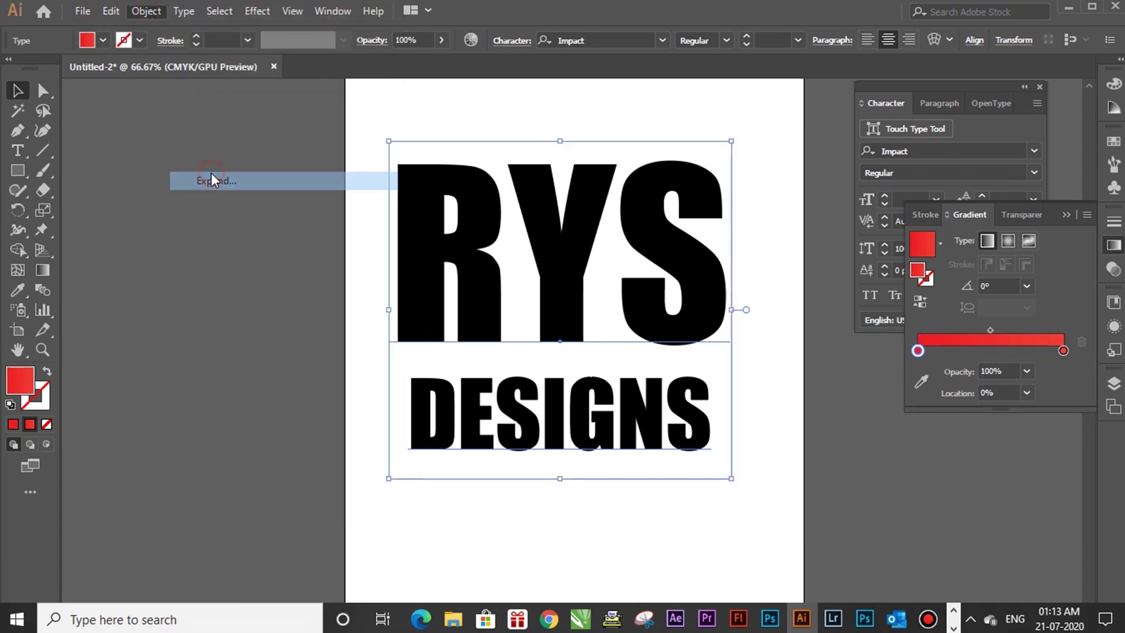
pyautogui.click(528, 394)
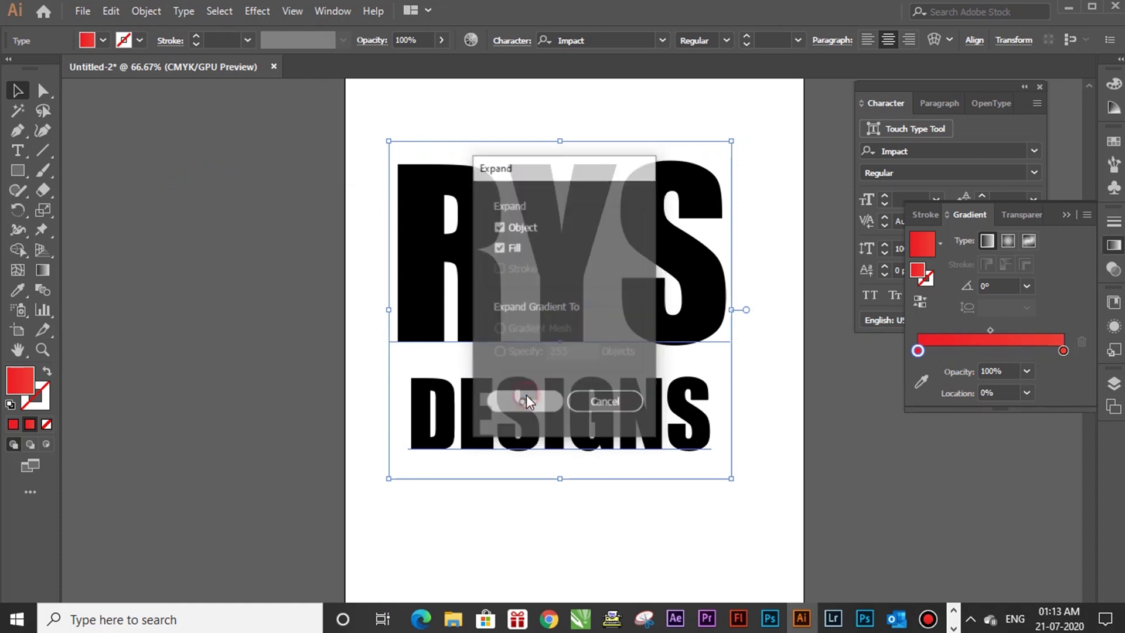
pyautogui.click(208, 317)
pyautogui.click(715, 331)
pyautogui.click(980, 356)
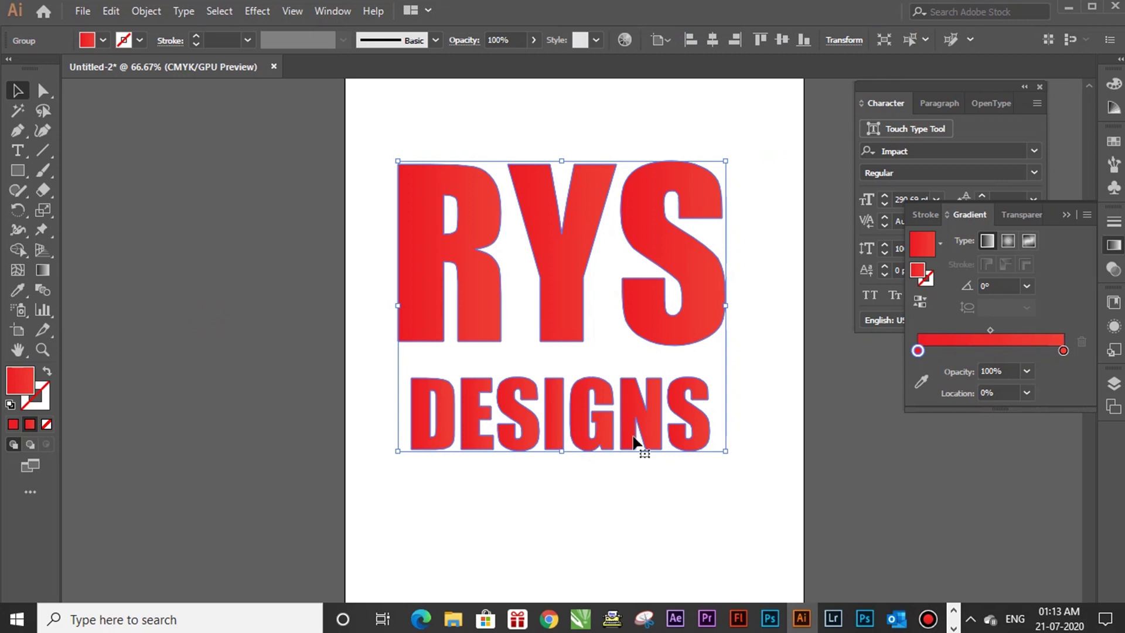
pyautogui.click(784, 403)
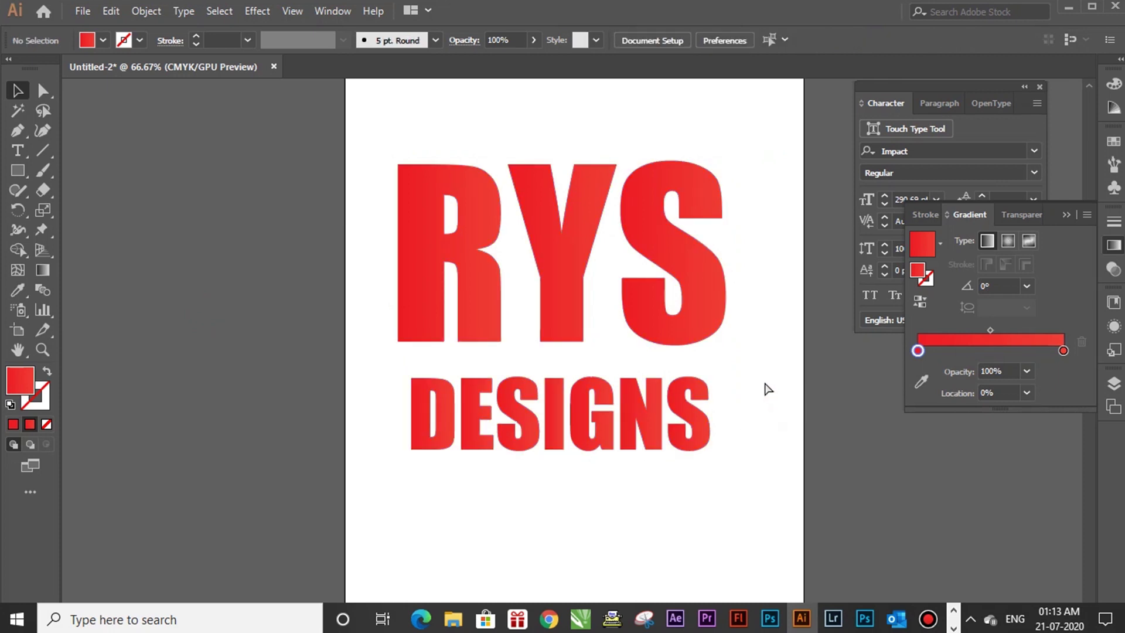
pyautogui.hotkey('ctrl', 'z')
# - Ungroup the letters, regroup the three RYS letters, and select the DESIGNS letters
pyautogui.rightClick(703, 322)
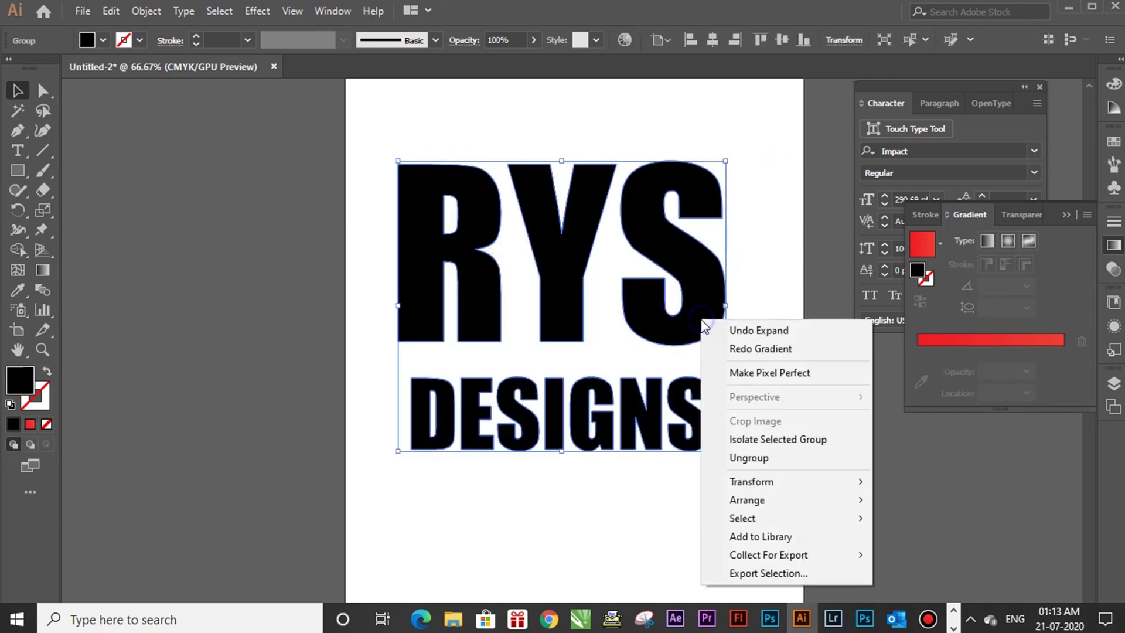
pyautogui.click(748, 457)
pyautogui.click(329, 248)
pyautogui.click(583, 283)
pyautogui.moveTo(336, 205); pyautogui.dragTo(769, 262)
pyautogui.hotkey('ctrl', 'g')
pyautogui.moveTo(347, 410); pyautogui.dragTo(765, 454)
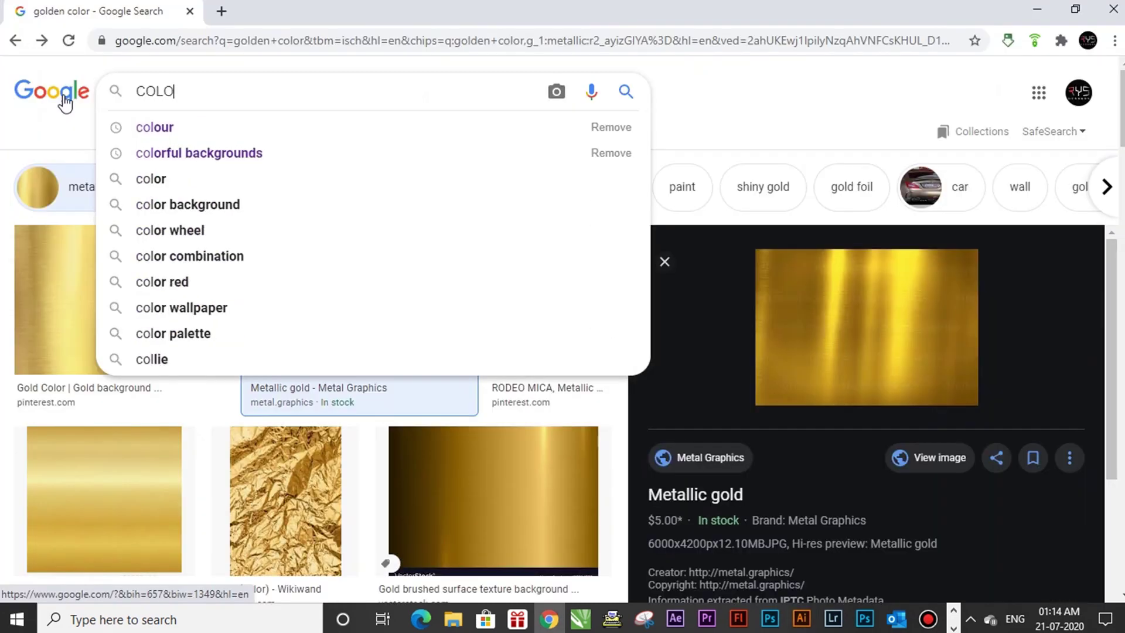
# - Search Google Images for 'colour full background'
pyautogui.write('UR FULL')
pyautogui.press('Down')
pyautogui.press('Down')
pyautogui.press('Return')
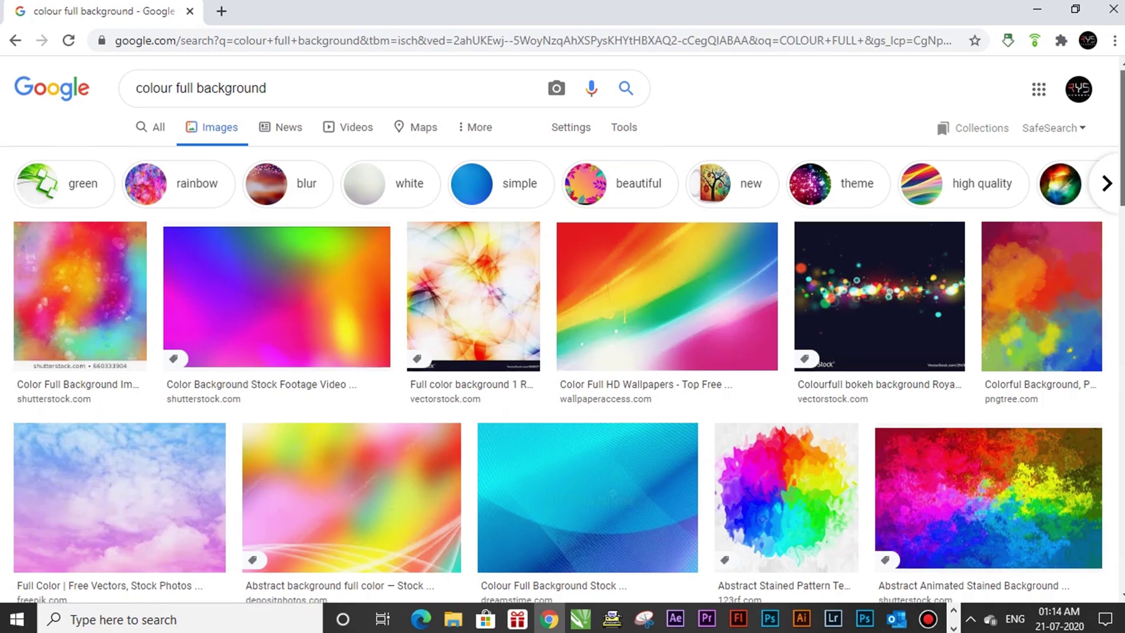
# - Find the COLOR WAVE image in Google Images and copy it
pyautogui.scroll(-2, 562, 328)
pyautogui.scroll(-3, 563, 328)
pyautogui.scroll(-1, 1022, 305)
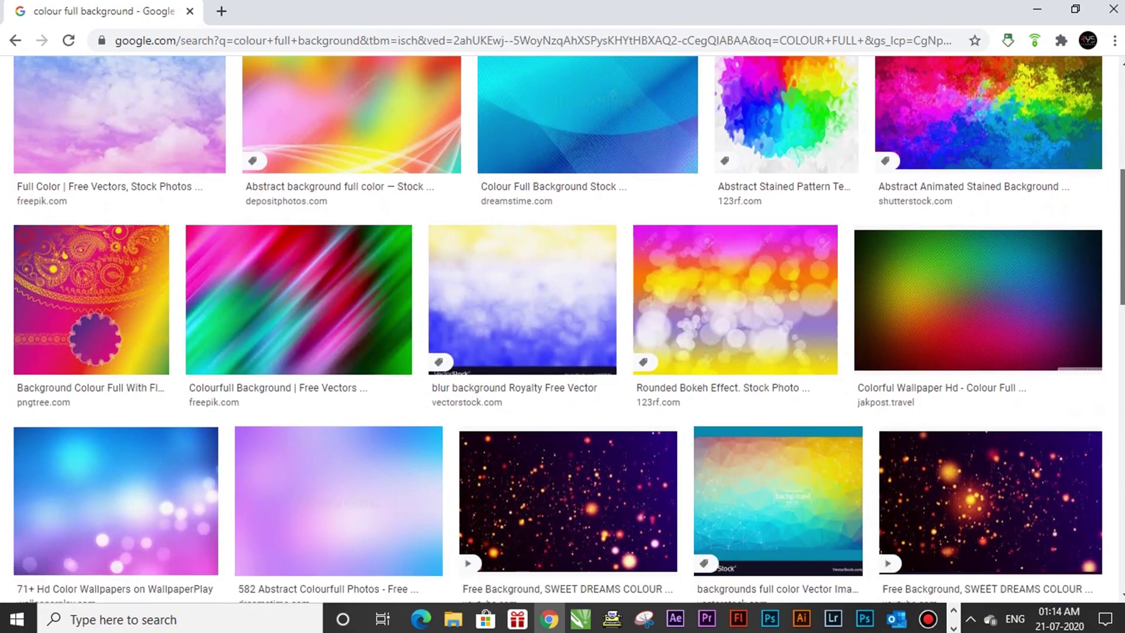
pyautogui.click(1022, 304)
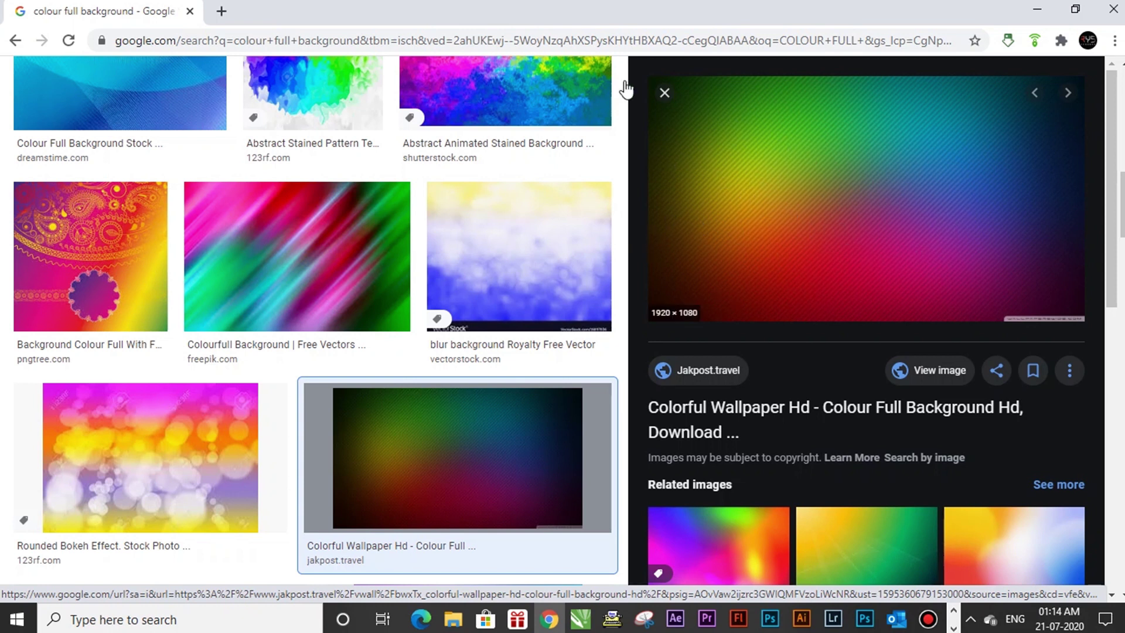
pyautogui.click(662, 94)
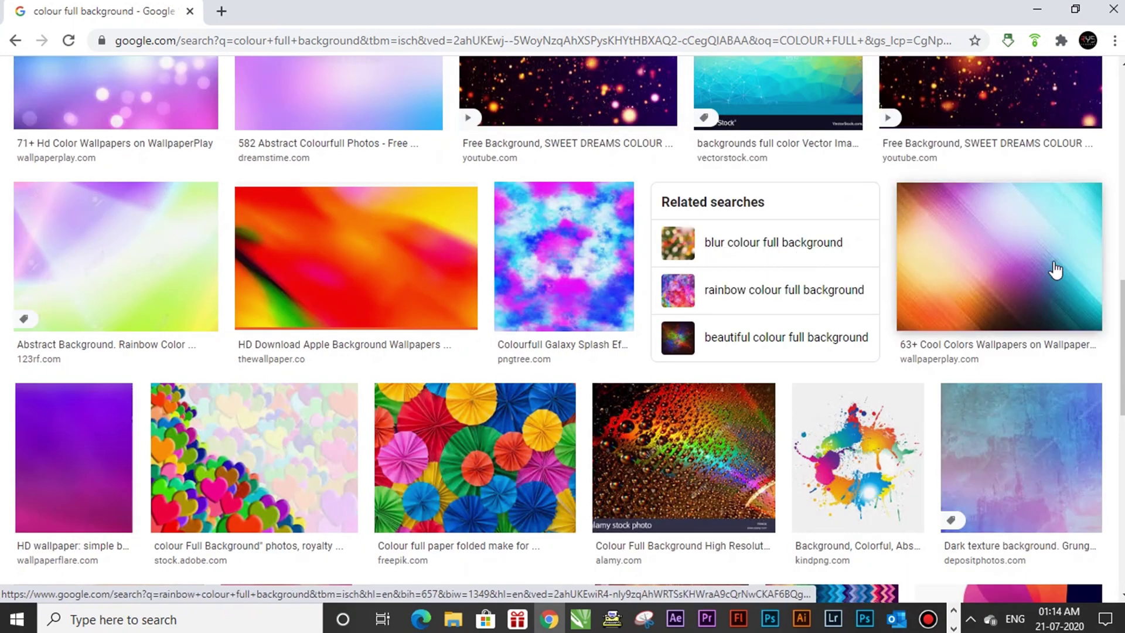
pyautogui.scroll(-6, 1121, 275)
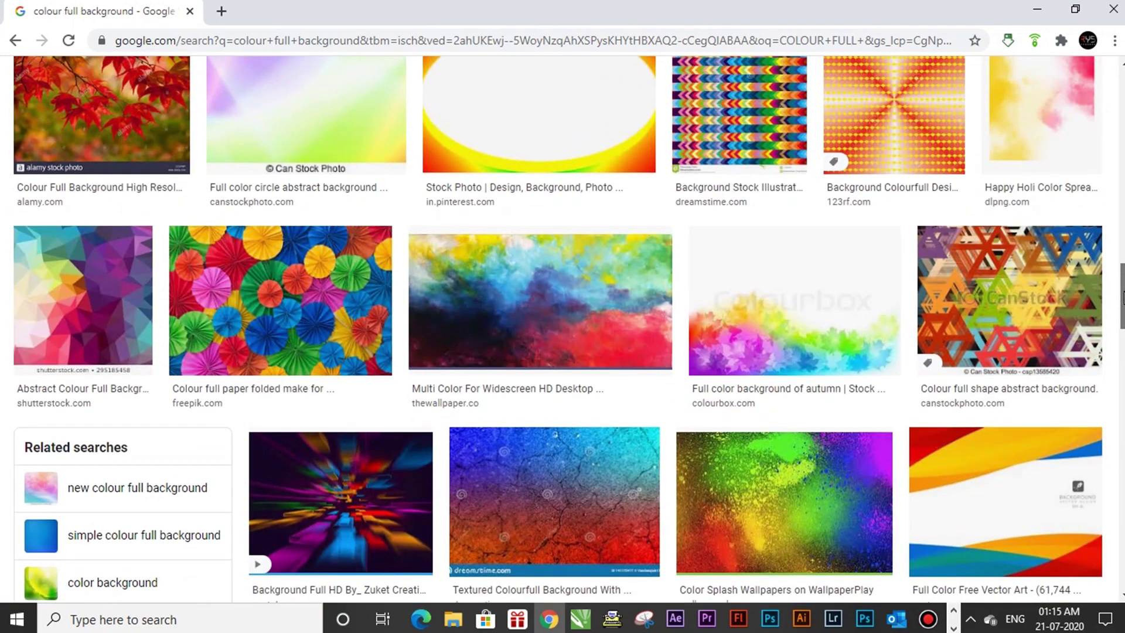
pyautogui.moveTo(1121, 296)
pyautogui.mouseDown()
pyautogui.moveTo(1119, 484)
pyautogui.moveTo(1118, 402)
pyautogui.mouseUp()
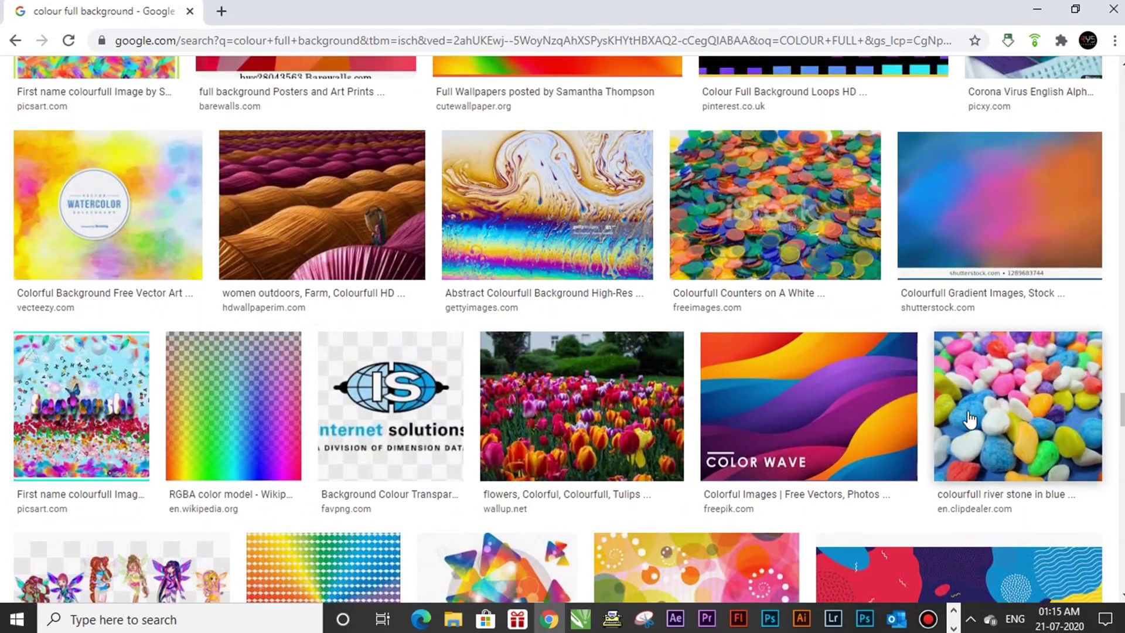
pyautogui.click(832, 395)
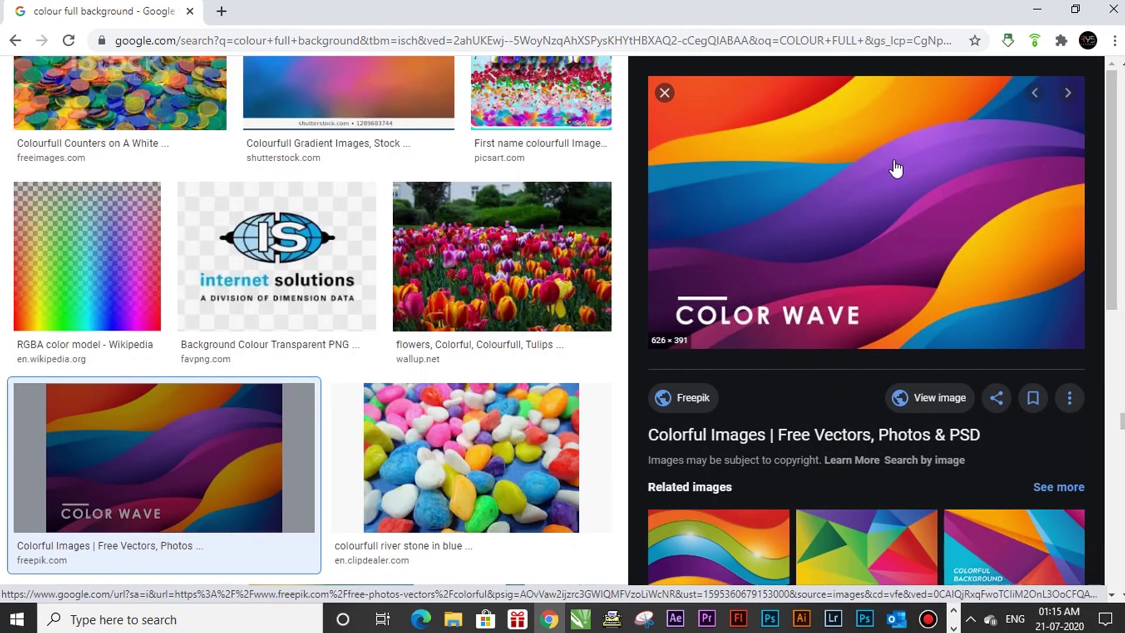
pyautogui.rightClick(888, 160)
pyautogui.click(937, 325)
# - Paste the Color Wave image into Illustrator and place it upper left beside the artboard
pyautogui.hotkey('alt', 'Tab')
pyautogui.click(739, 172)
pyautogui.hotkey('ctrl', 'v')
pyautogui.press('Tab')
pyautogui.hotkey('ctrl', '-')
pyautogui.moveTo(675, 334)
pyautogui.mouseDown()
pyautogui.moveTo(335, 202)
pyautogui.moveTo(305, 173)
pyautogui.mouseUp()
pyautogui.press('Tab')
pyautogui.moveTo(598, 174)
pyautogui.mouseDown()
pyautogui.moveTo(676, 254)
pyautogui.moveTo(661, 216)
pyautogui.mouseUp()
# - Ungroup the RYS letters, reselect them, and switch to the Eyedropper tool
pyautogui.click(700, 181)
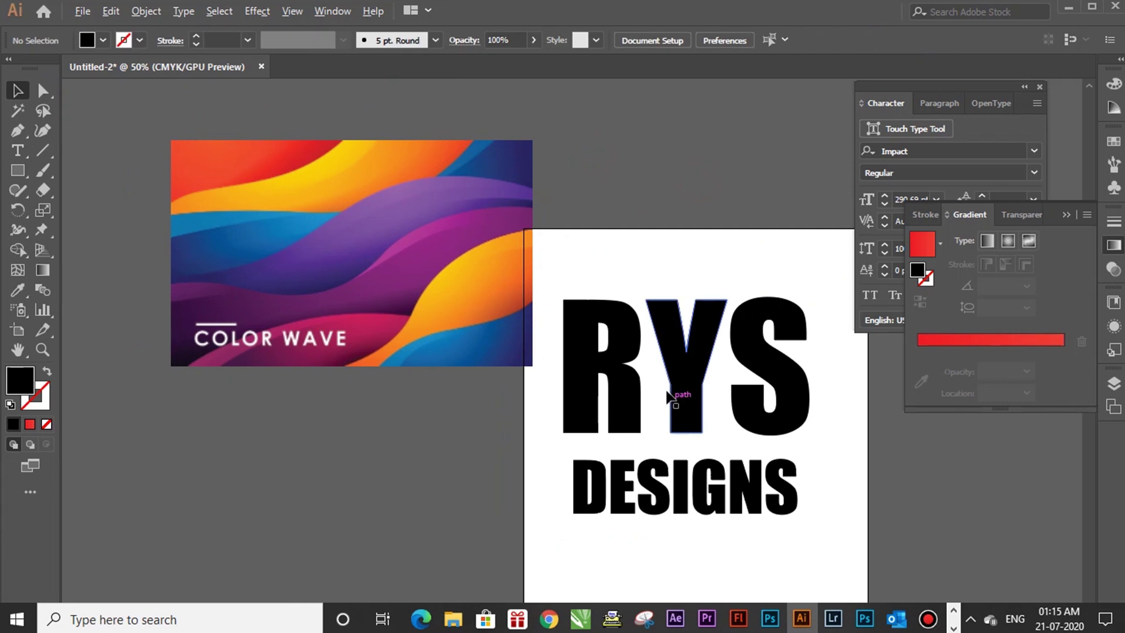
pyautogui.click(639, 384)
pyautogui.rightClick(691, 375)
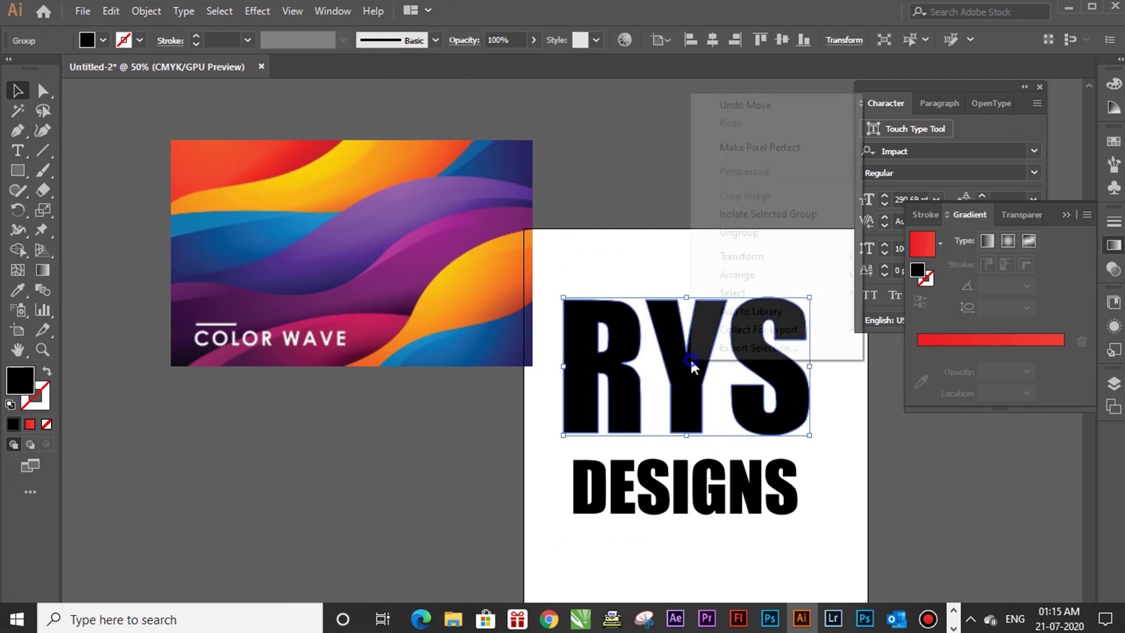
pyautogui.click(745, 233)
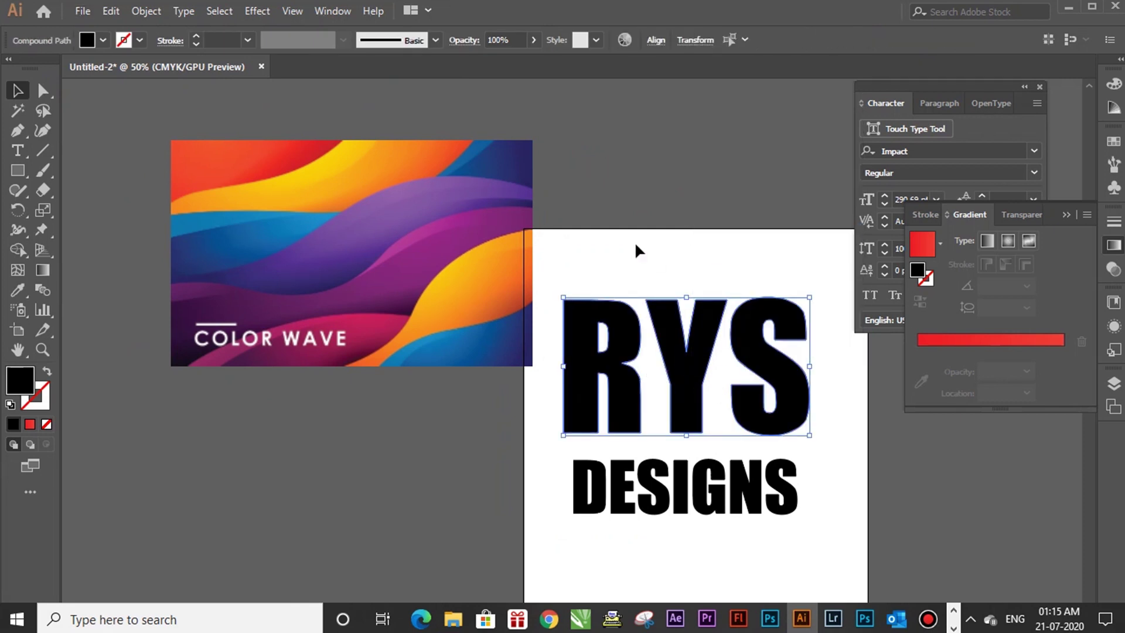
pyautogui.click(761, 244)
pyautogui.click(622, 366)
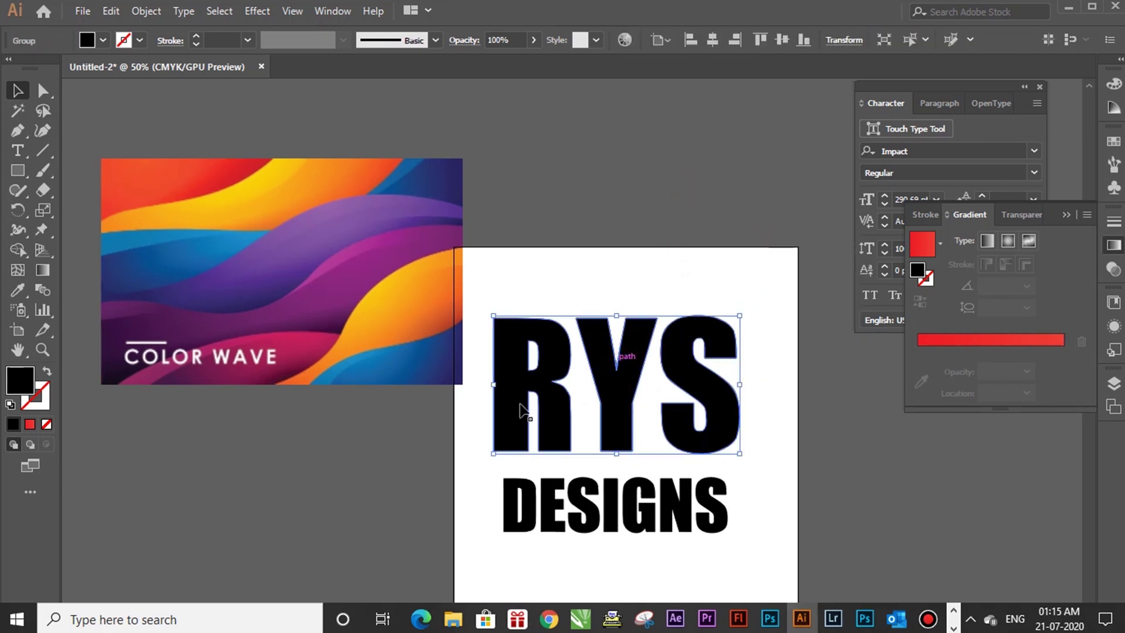
pyautogui.click(20, 288)
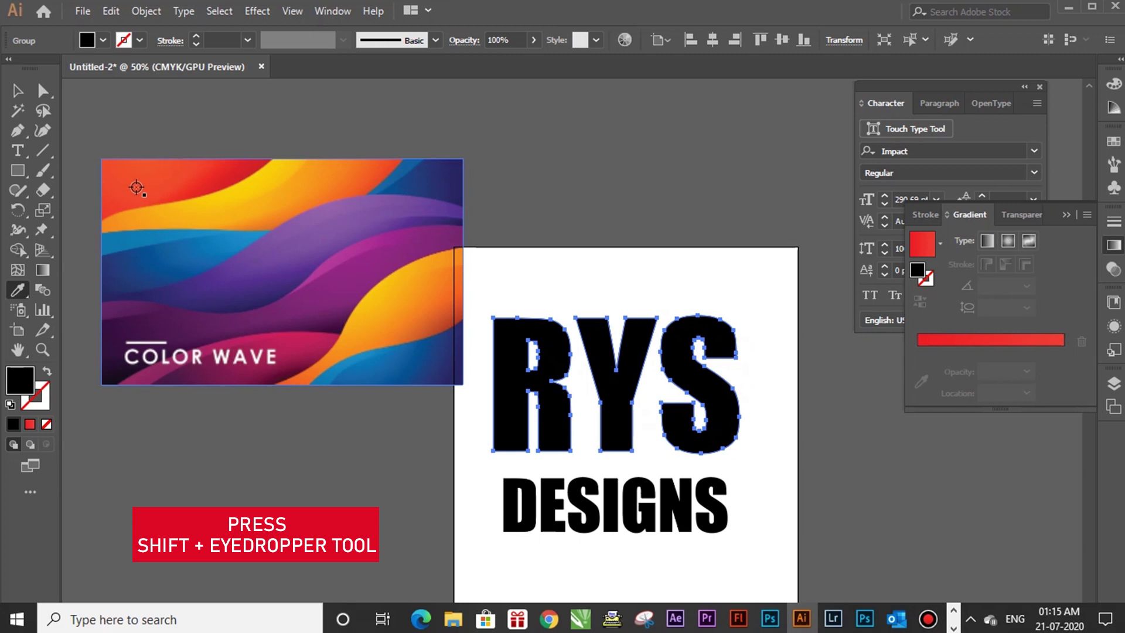
# - Give RYS a gradient fill starting with orange-red and darker red stops sampled from the wave image
pyautogui.click(112, 171)
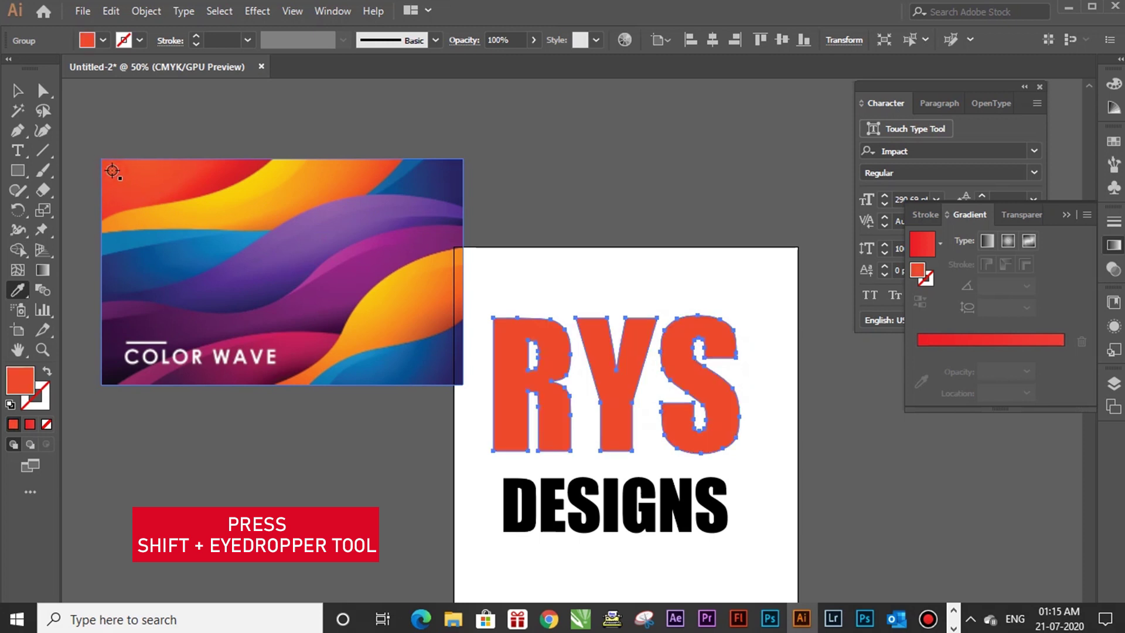
pyautogui.click(948, 353)
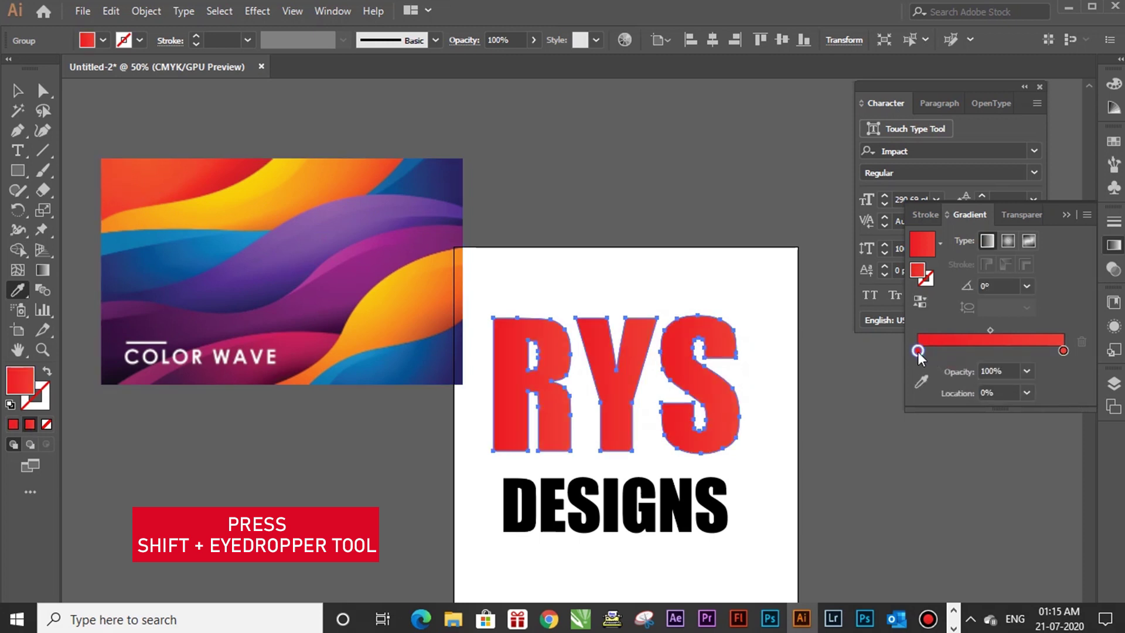
pyautogui.keyDown('shift'); pyautogui.click(109, 164); pyautogui.keyUp('shift')
pyautogui.click(949, 351)
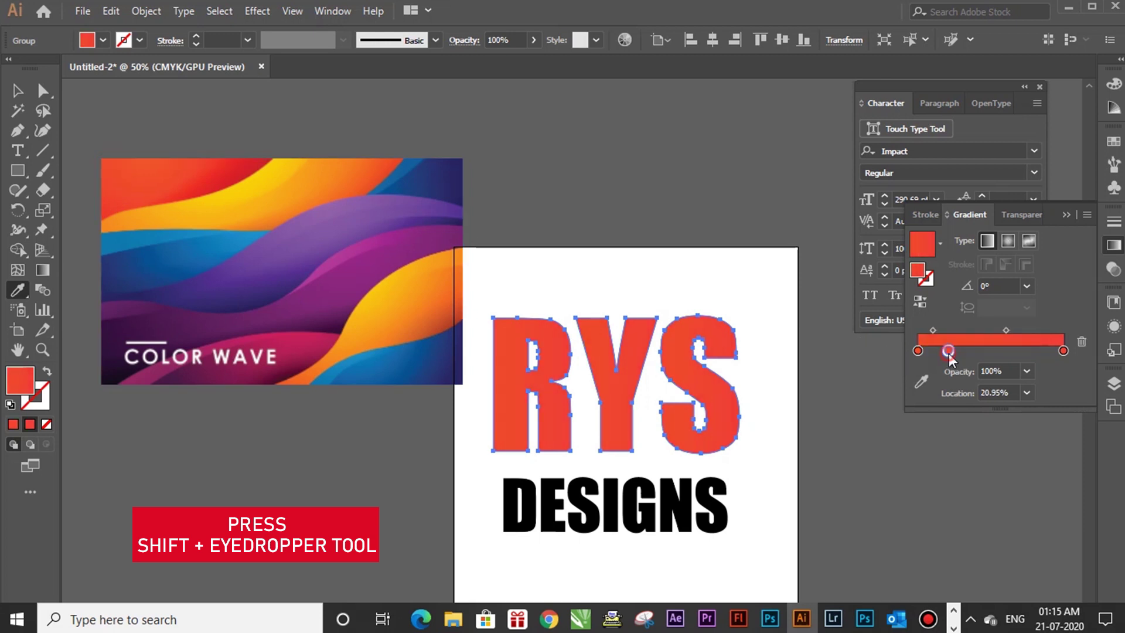
pyautogui.keyDown('shift'); pyautogui.click(245, 176); pyautogui.keyUp('shift')
# - Add yellow, orange, blue and dark blue gradient stops sampled from the wave image
pyautogui.click(987, 351)
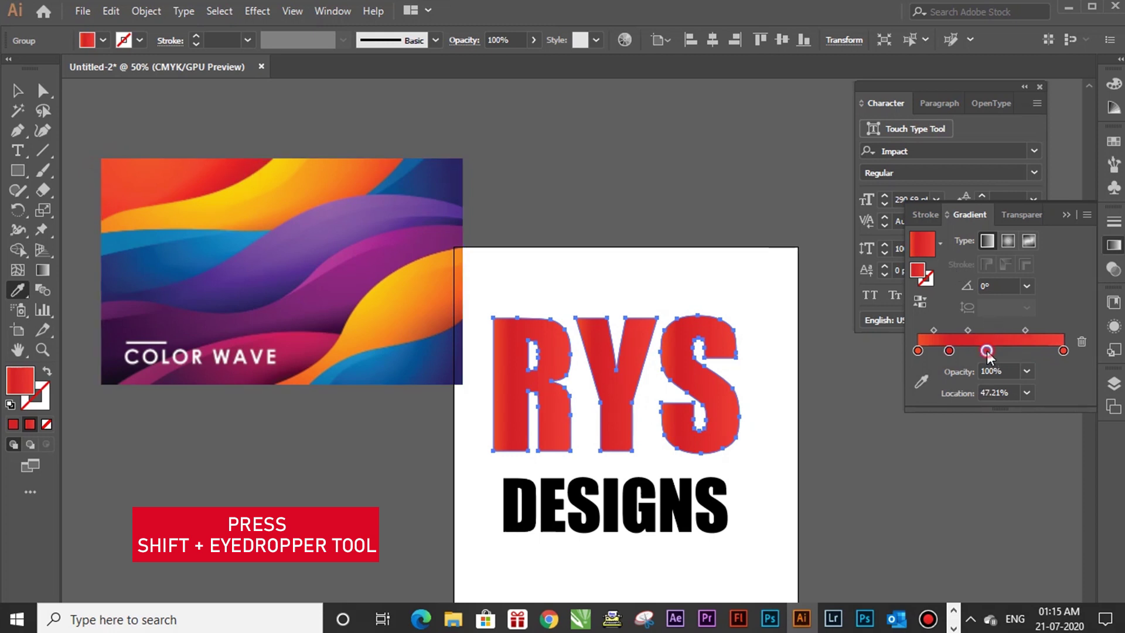
pyautogui.keyDown('shift'); pyautogui.click(248, 192); pyautogui.keyUp('shift')
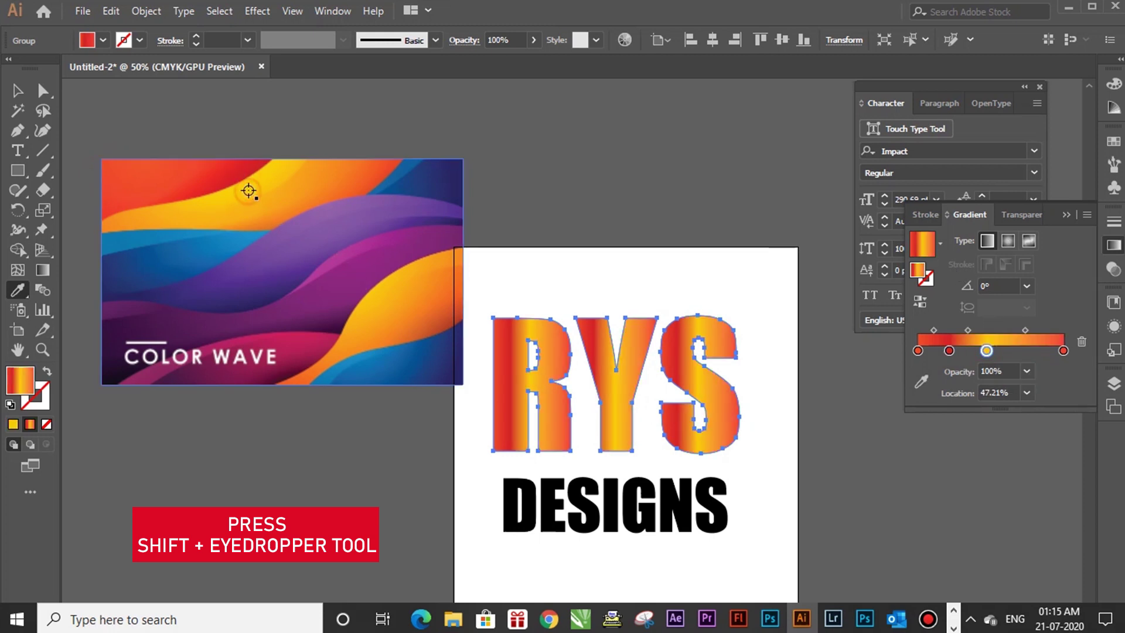
pyautogui.click(1019, 352)
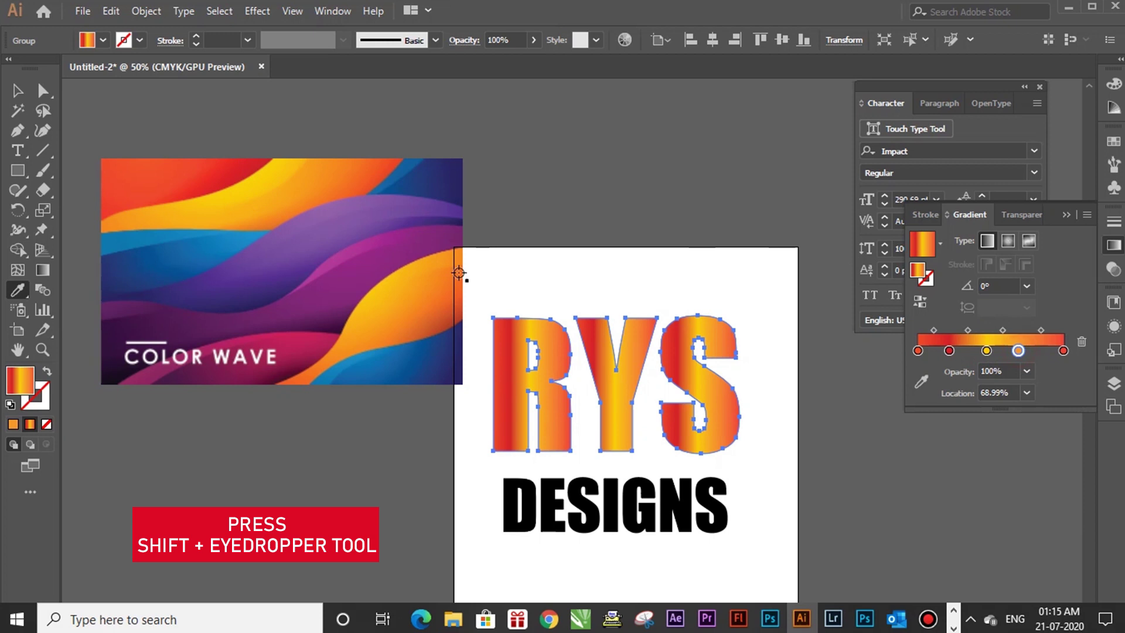
pyautogui.keyDown('shift'); pyautogui.click(368, 182); pyautogui.keyUp('shift')
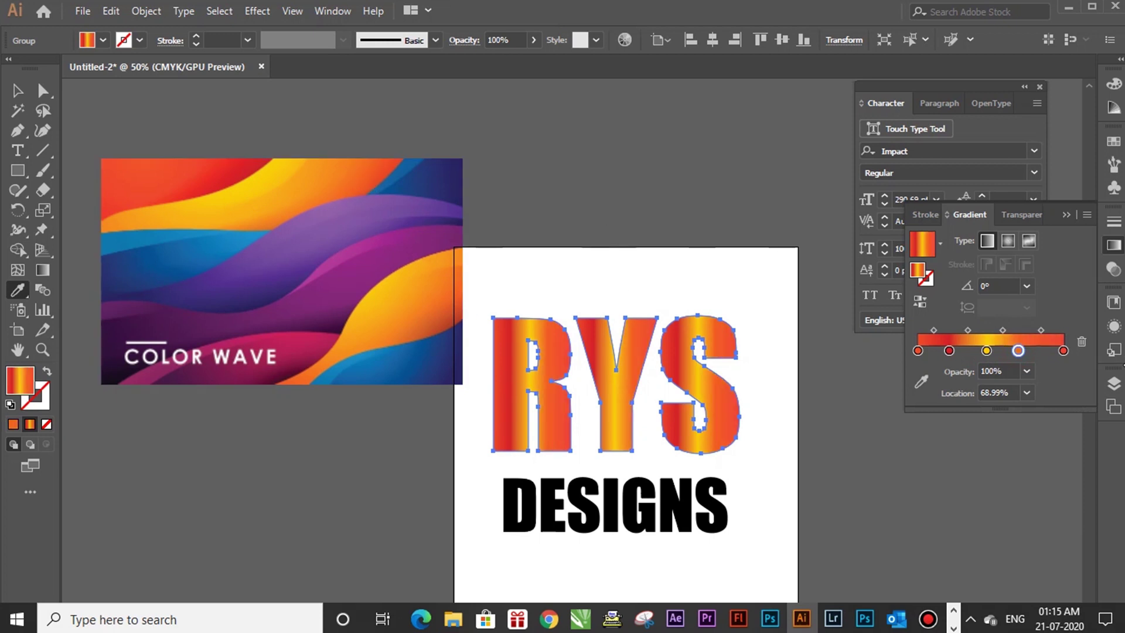
pyautogui.click(1041, 351)
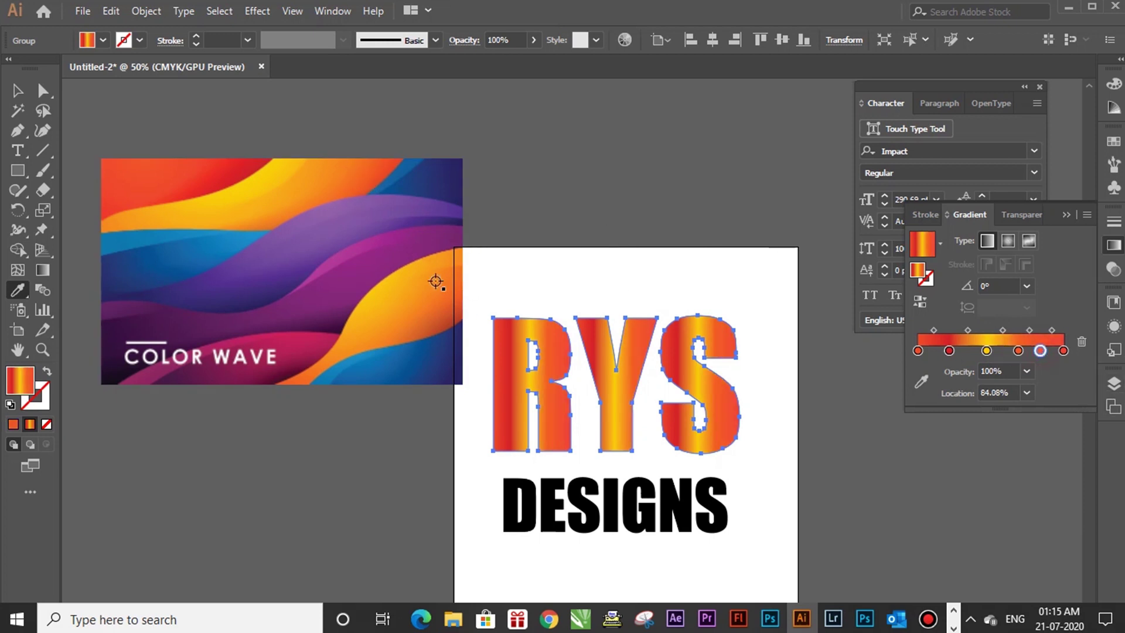
pyautogui.keyDown('shift'); pyautogui.click(402, 169); pyautogui.keyUp('shift')
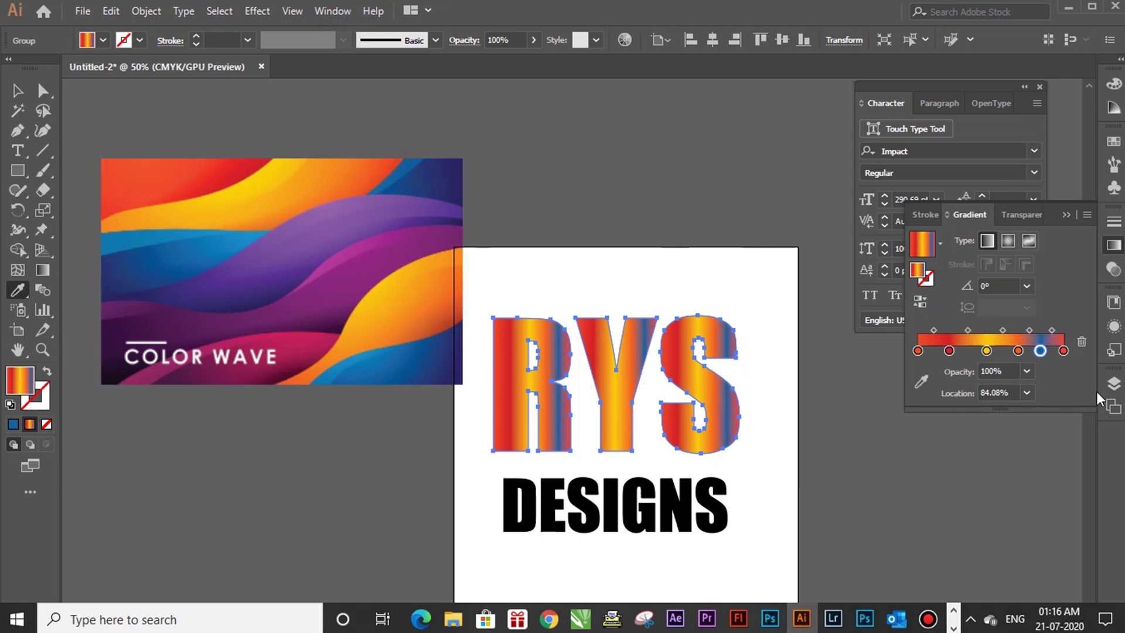
pyautogui.keyDown('shift'); pyautogui.click(449, 179); pyautogui.keyUp('shift')
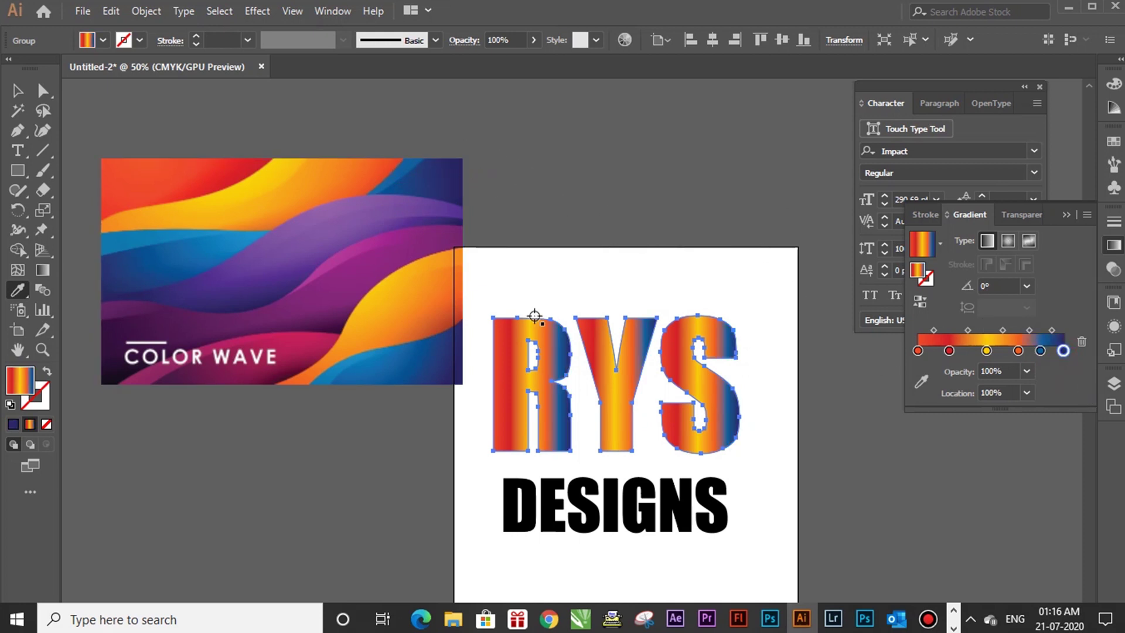
pyautogui.click(17, 93)
# - Redraw the RYS gradient diagonally at about 155° with the Gradient tool
pyautogui.press('g')
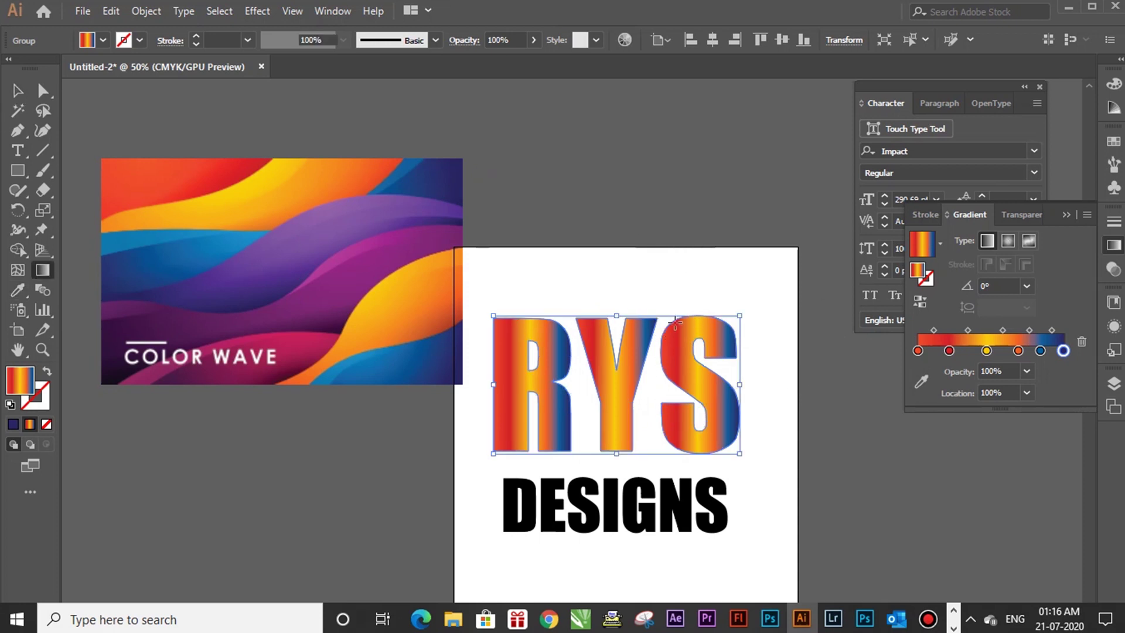
pyautogui.moveTo(632, 316)
pyautogui.mouseDown()
pyautogui.moveTo(639, 456)
pyautogui.moveTo(509, 309)
pyautogui.moveTo(573, 351)
pyautogui.moveTo(706, 408)
pyautogui.mouseUp()
pyautogui.click(17, 91)
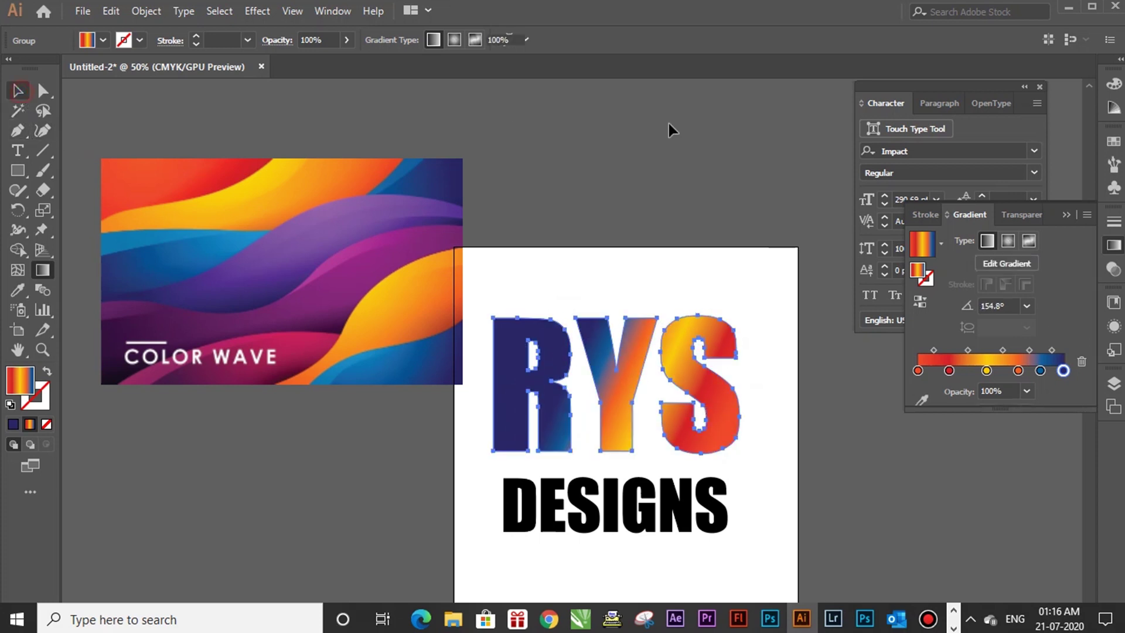
# - Nudge the Color Wave image slightly left and down, then select the DESIGNS text
pyautogui.click(720, 142)
pyautogui.moveTo(708, 248); pyautogui.dragTo(728, 196)
pyautogui.moveTo(390, 246); pyautogui.dragTo(365, 268)
pyautogui.click(723, 468)
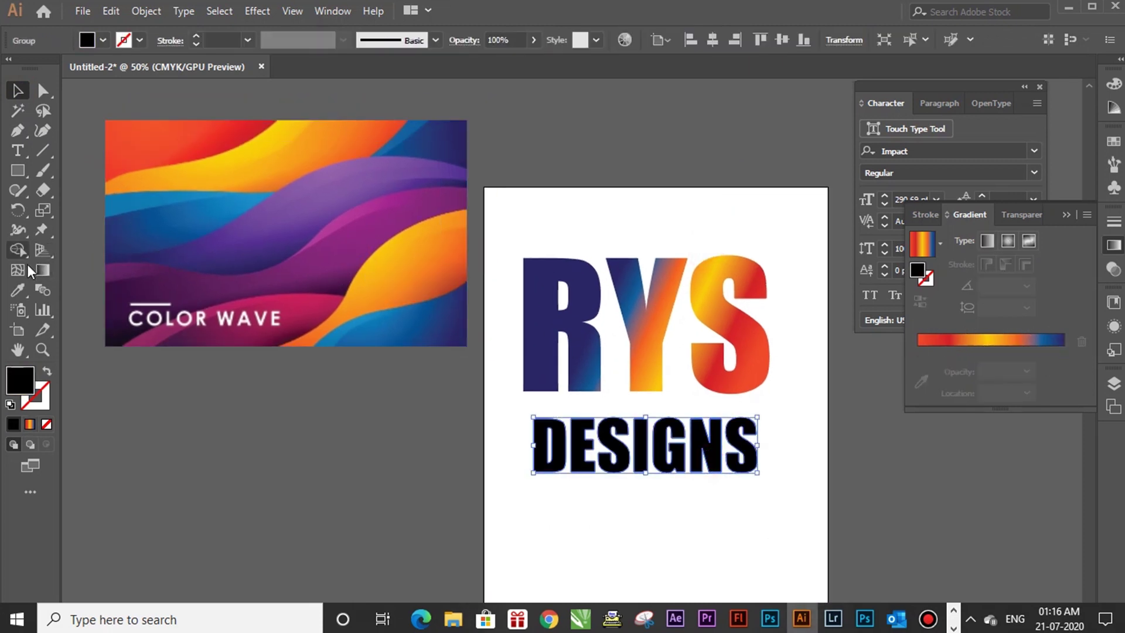
# - Apply a gradient to DESIGNS with sampled blue stops at 0% and about 18%
pyautogui.click(13, 292)
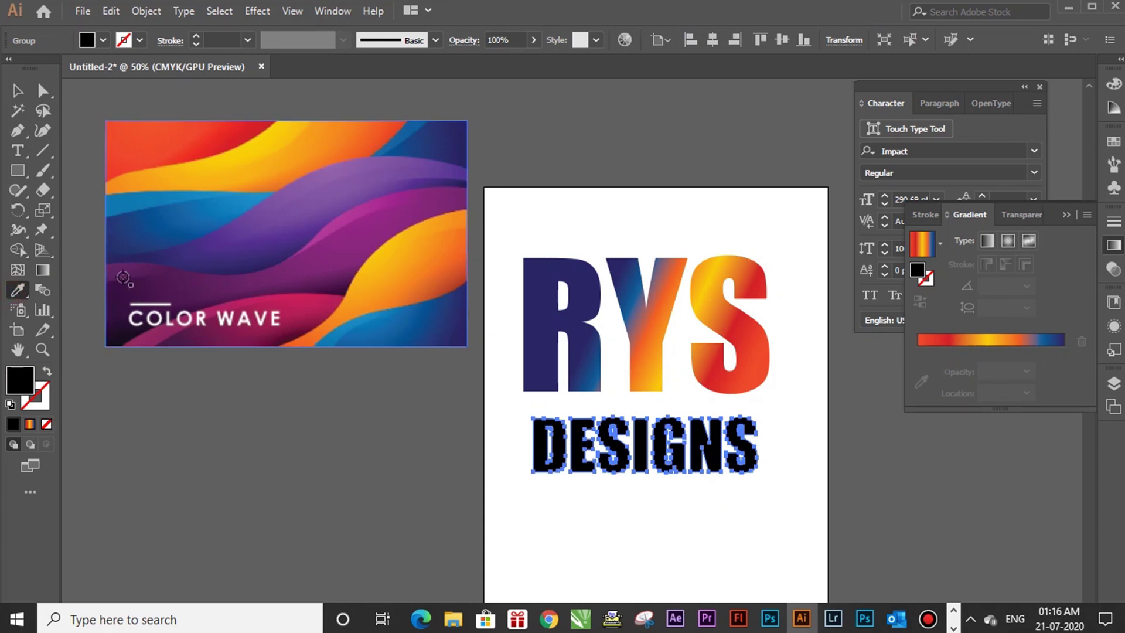
pyautogui.click(936, 352)
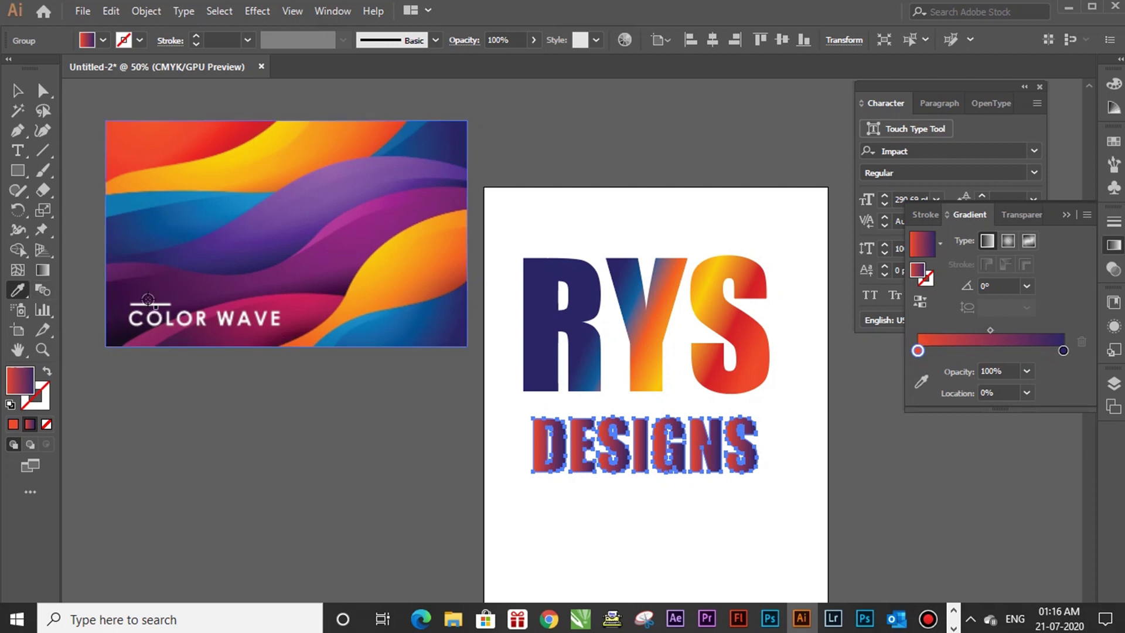
pyautogui.click(115, 208)
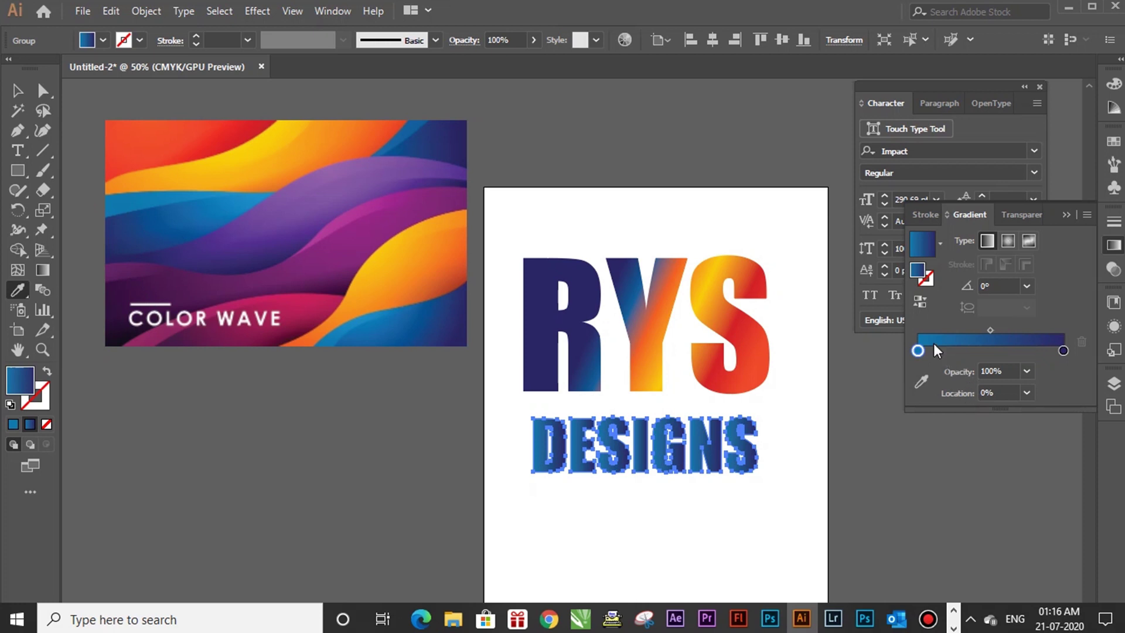
pyautogui.moveTo(934, 350); pyautogui.dragTo(889, 348)
pyautogui.click(945, 352)
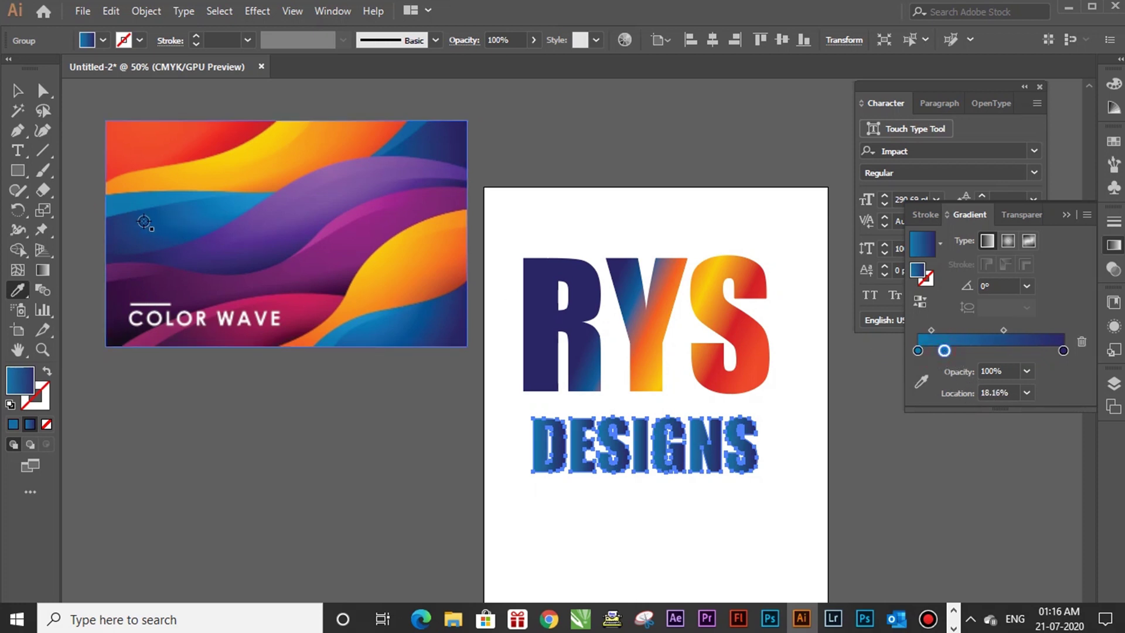
pyautogui.click(121, 219)
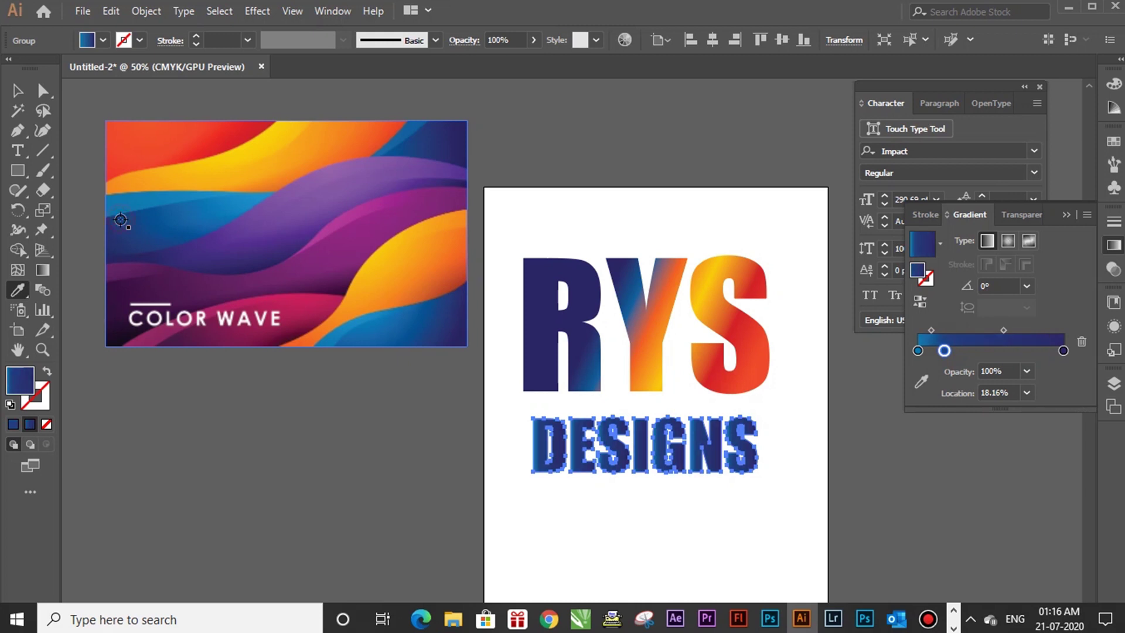
# - Add purple and pink stops at about 42%, 56%, 72% and 91% to the DESIGNS gradient
pyautogui.click(978, 352)
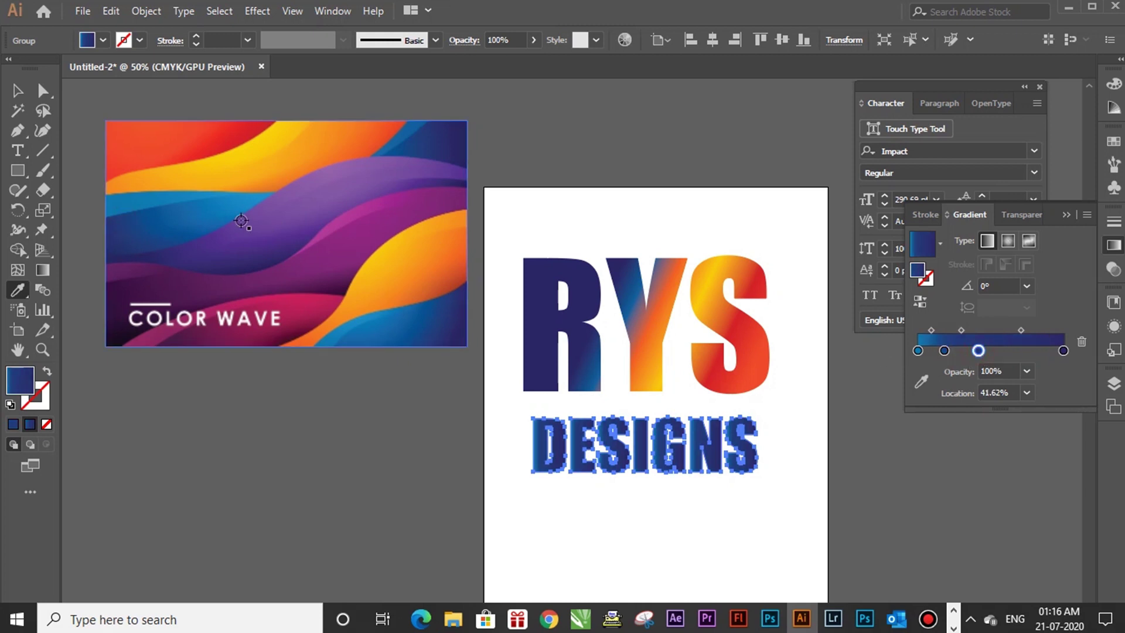
pyautogui.click(280, 198)
pyautogui.click(996, 351)
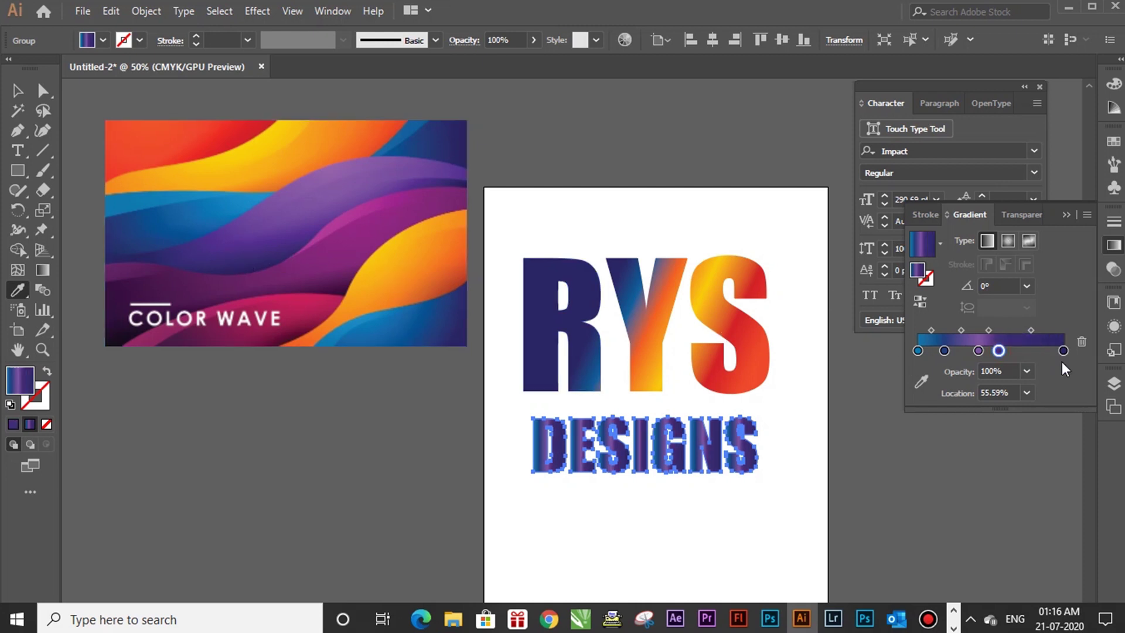
pyautogui.click(1025, 350)
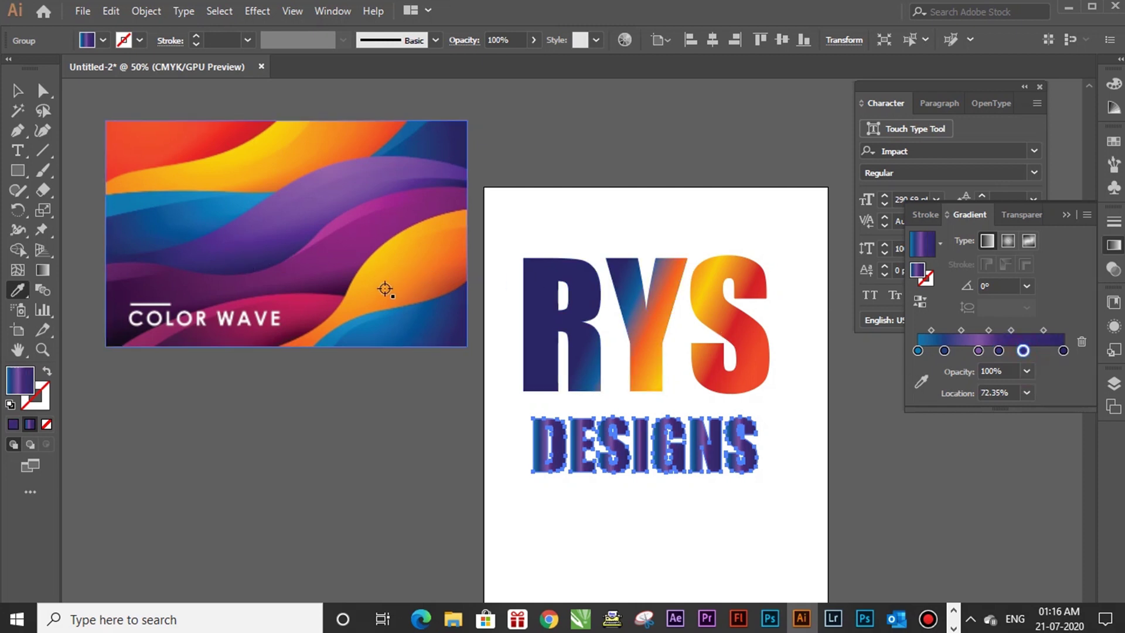
pyautogui.click(321, 301)
pyautogui.click(1052, 350)
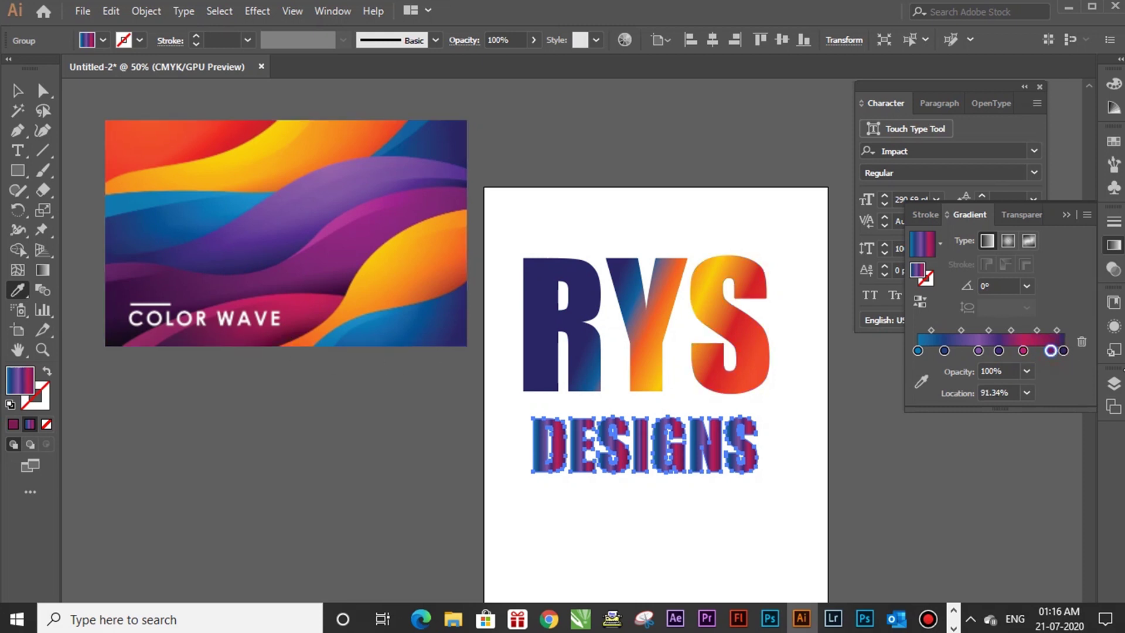
pyautogui.click(1064, 351)
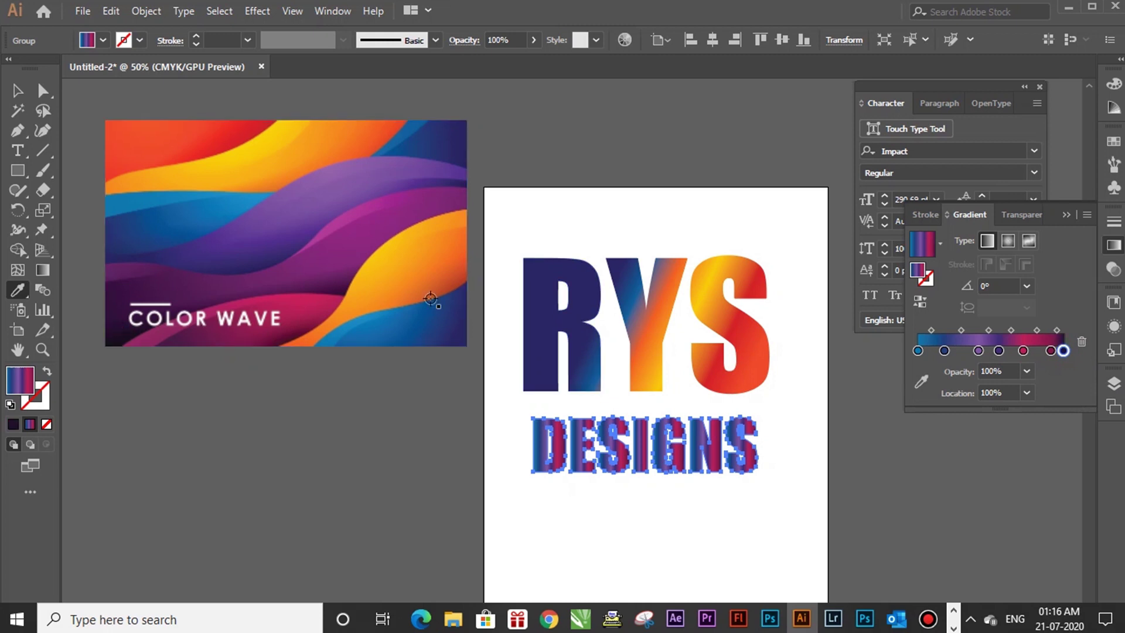
pyautogui.click(18, 90)
pyautogui.click(354, 394)
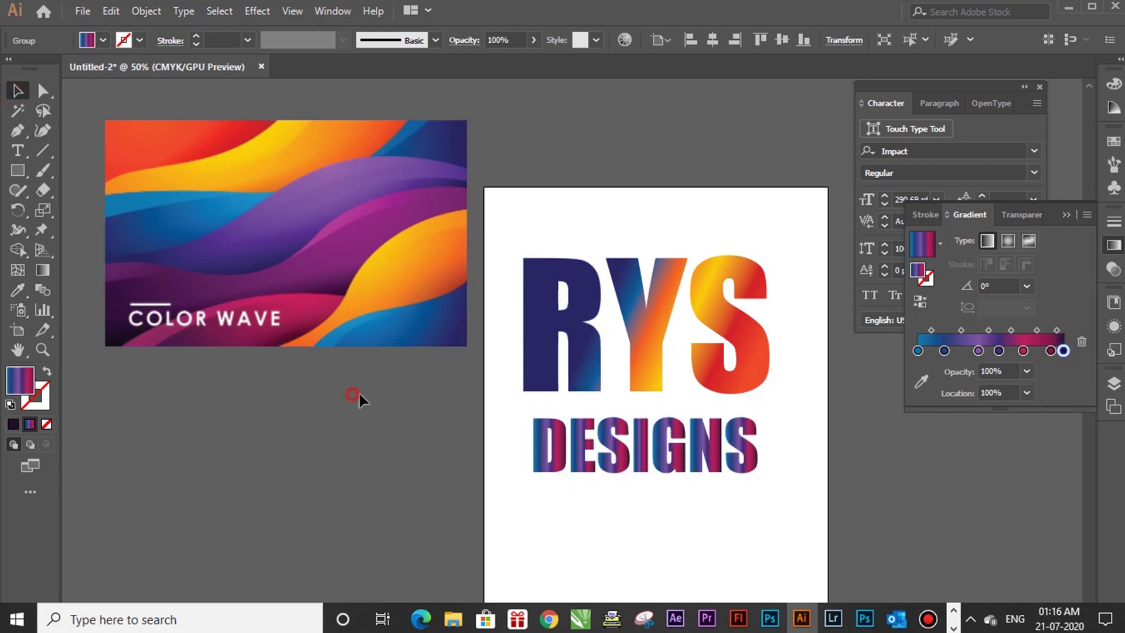
# - Redraw the DESIGNS gradient vertically at about 95°, pink on top shading to dark purple below
pyautogui.click(614, 444)
pyautogui.press('g')
pyautogui.moveTo(507, 445); pyautogui.dragTo(838, 437)
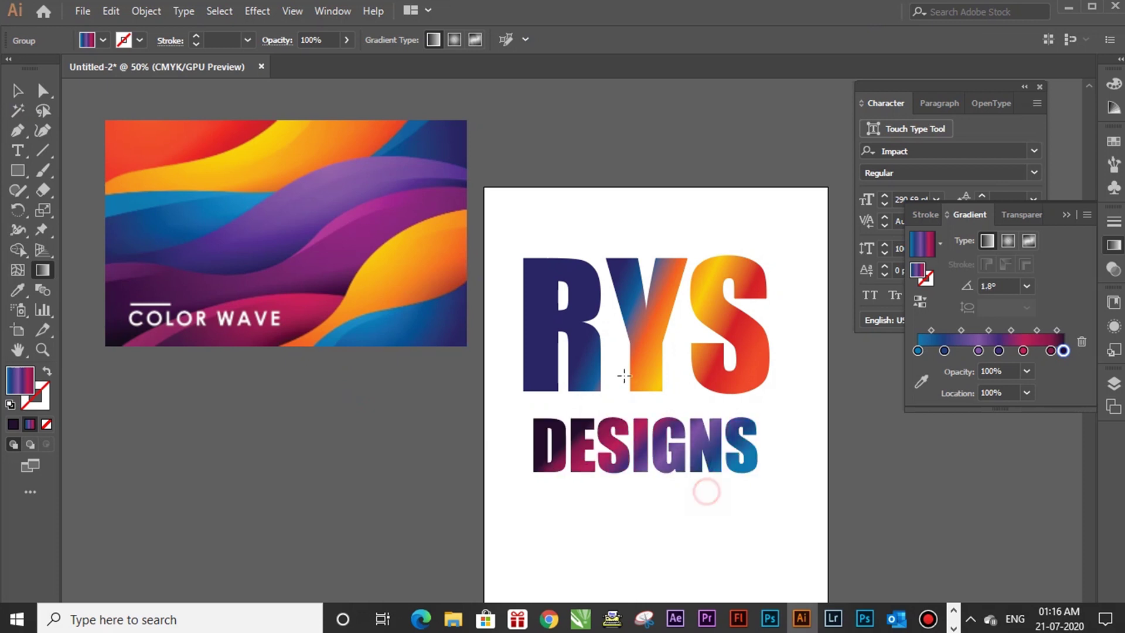
pyautogui.moveTo(623, 390)
pyautogui.mouseDown()
pyautogui.moveTo(673, 479)
pyautogui.moveTo(726, 434)
pyautogui.mouseUp()
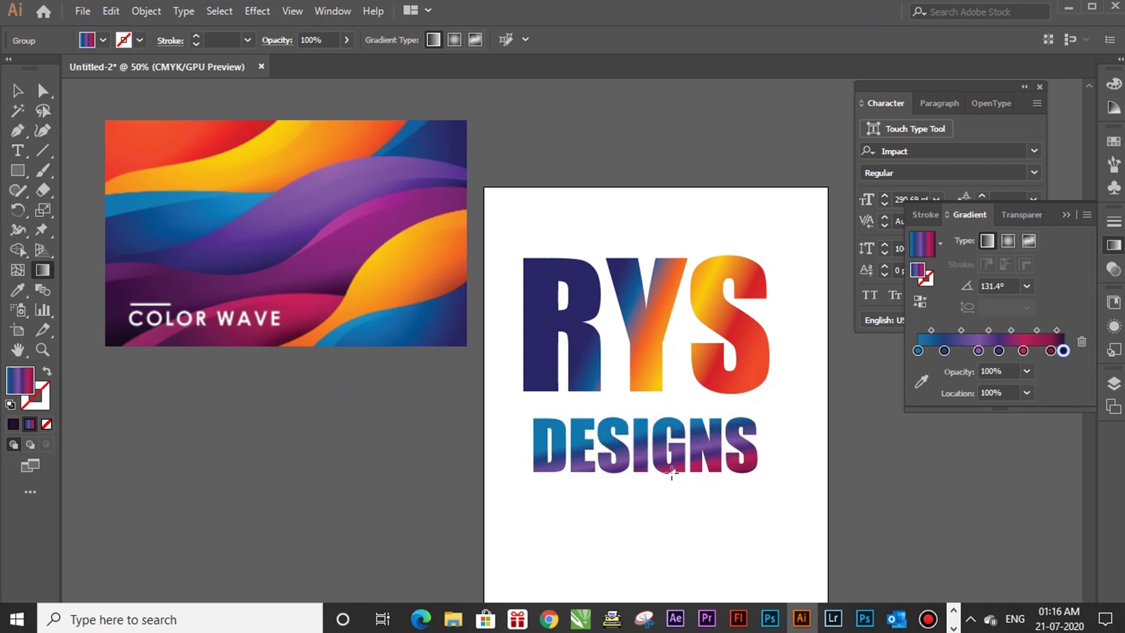
pyautogui.moveTo(533, 463); pyautogui.dragTo(737, 451)
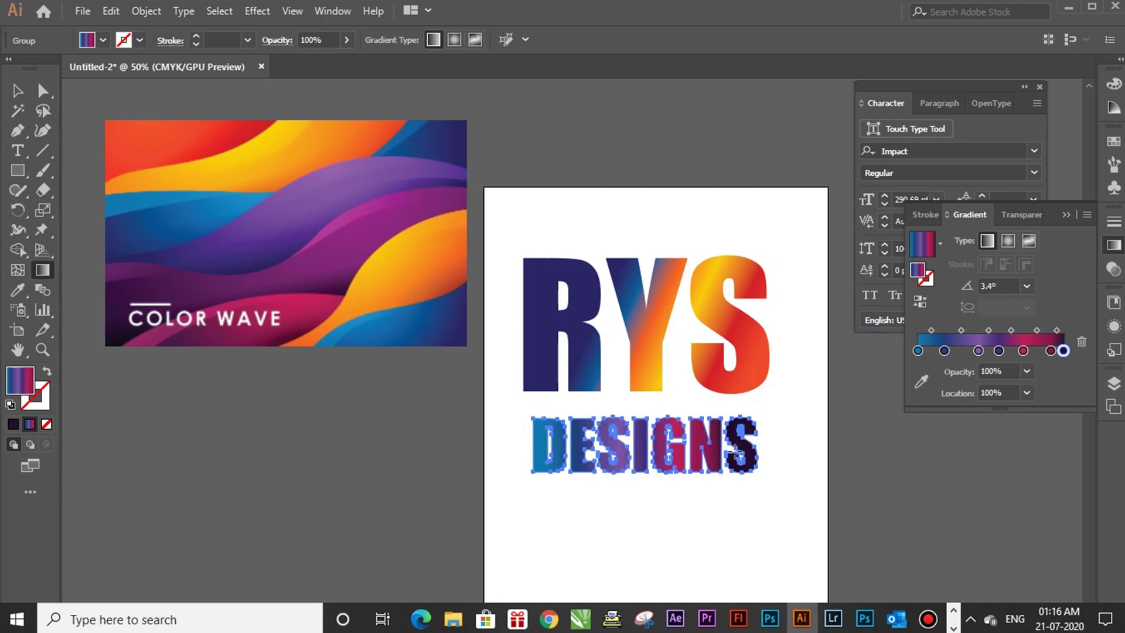
pyautogui.moveTo(674, 502); pyautogui.dragTo(668, 420)
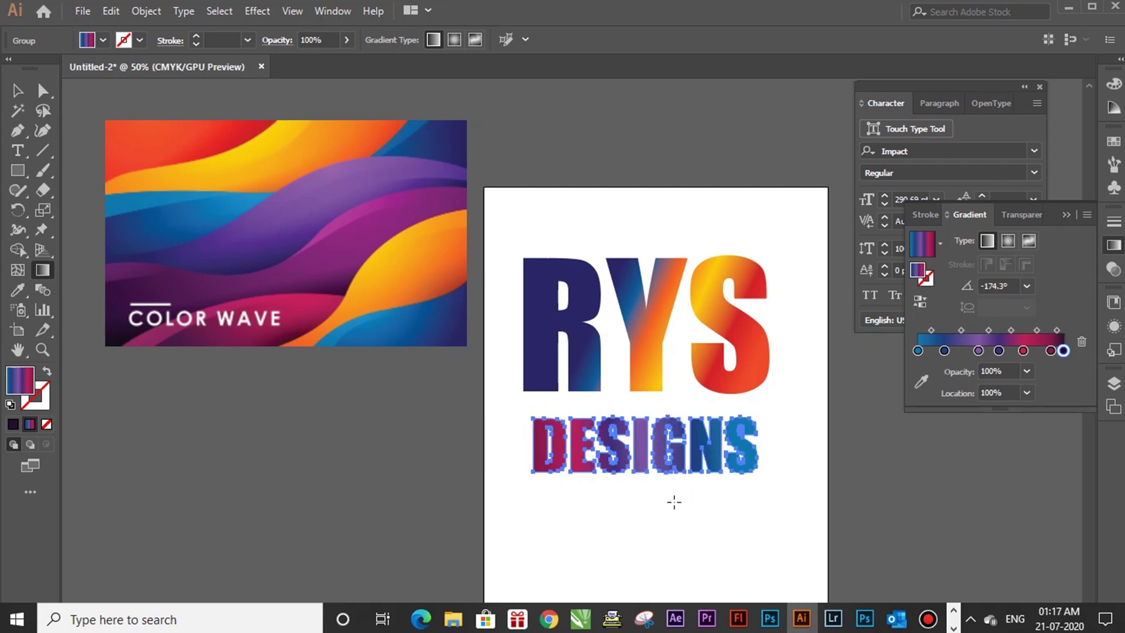
pyautogui.moveTo(673, 474); pyautogui.dragTo(669, 421)
pyautogui.click(17, 90)
pyautogui.click(630, 155)
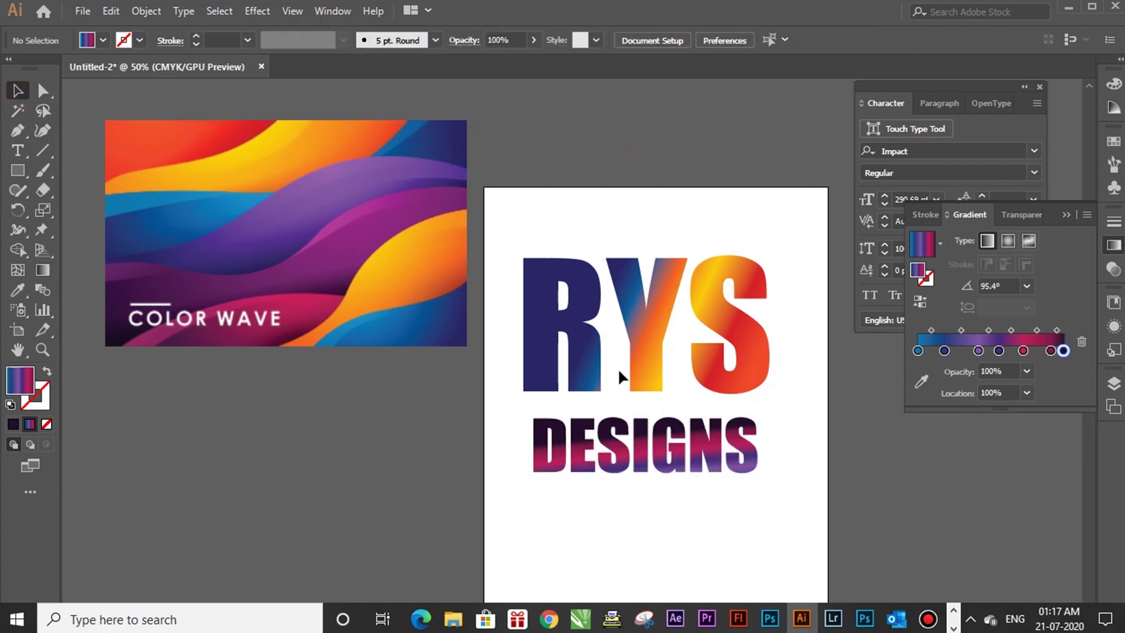
pyautogui.click(351, 309)
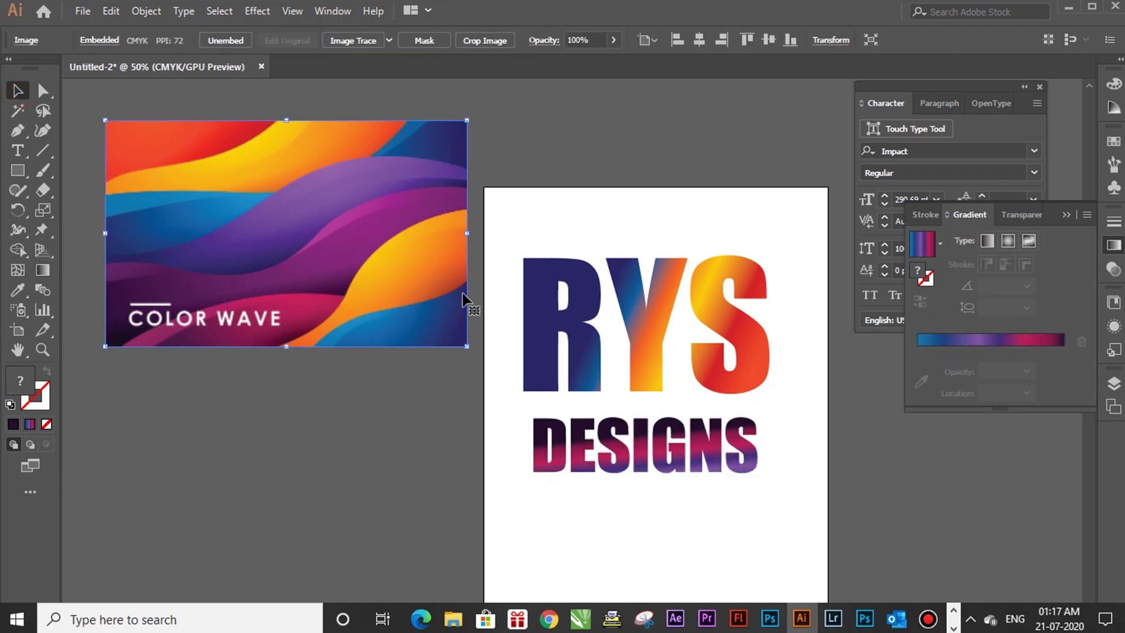
# - Drag the Color Wave image down slightly, lining its top edge up with the artboard top
pyautogui.scroll(-2, 469, 296)
pyautogui.scroll(1, 414, 269)
pyautogui.moveTo(398, 223); pyautogui.dragTo(408, 235)
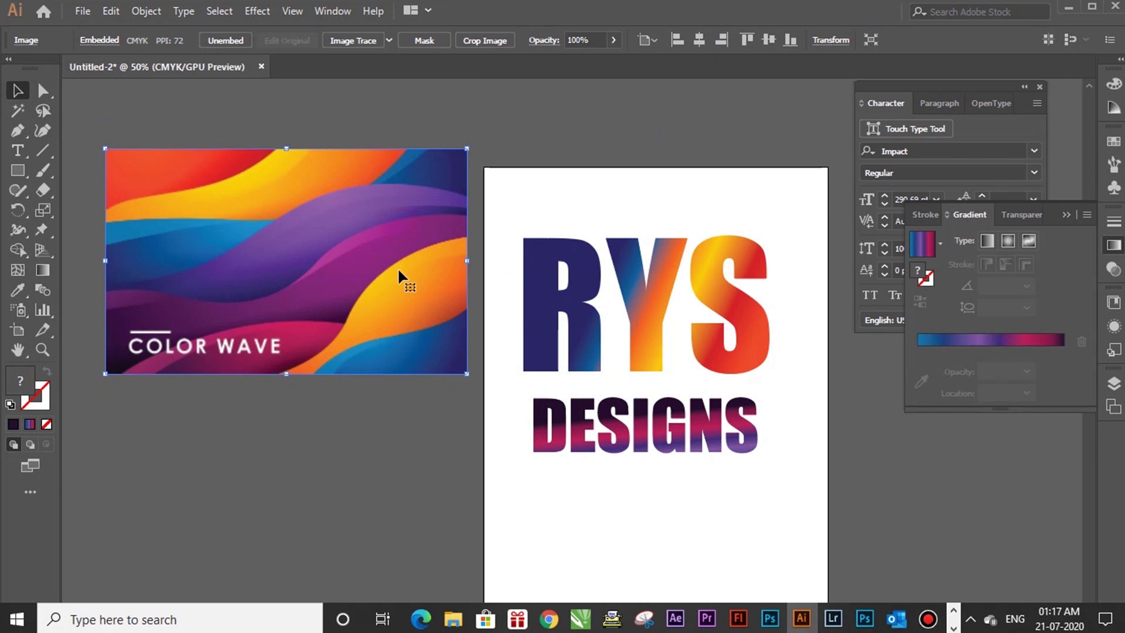
pyautogui.moveTo(407, 235); pyautogui.dragTo(413, 225)
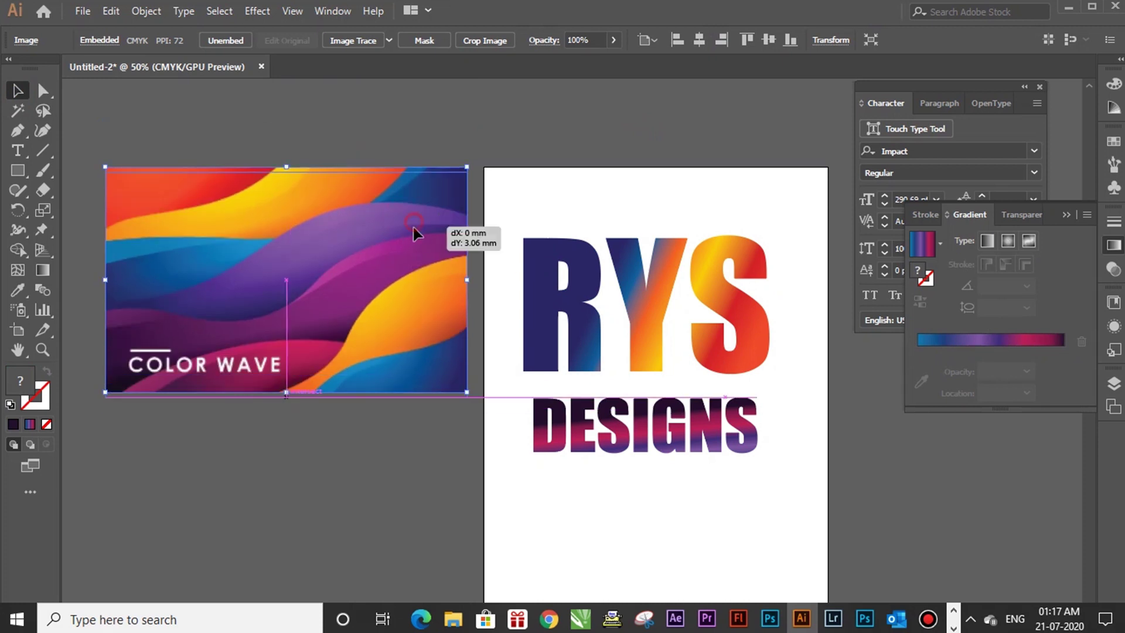
pyautogui.click(573, 134)
pyautogui.click(446, 226)
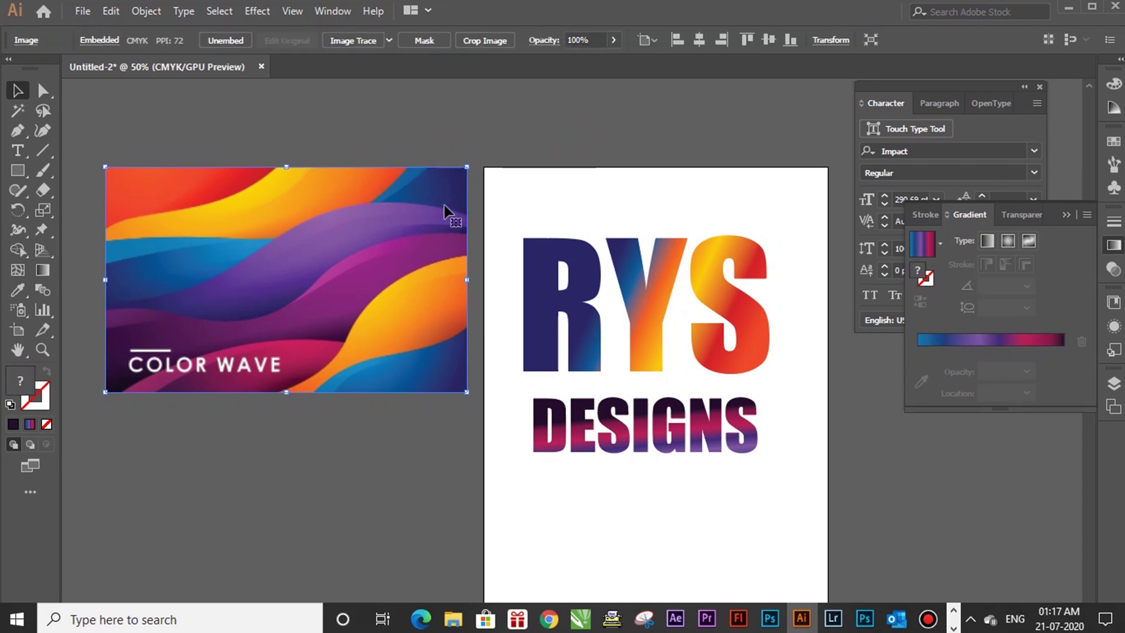
pyautogui.keyDown('shift'); pyautogui.click(447, 188); pyautogui.keyUp('shift')
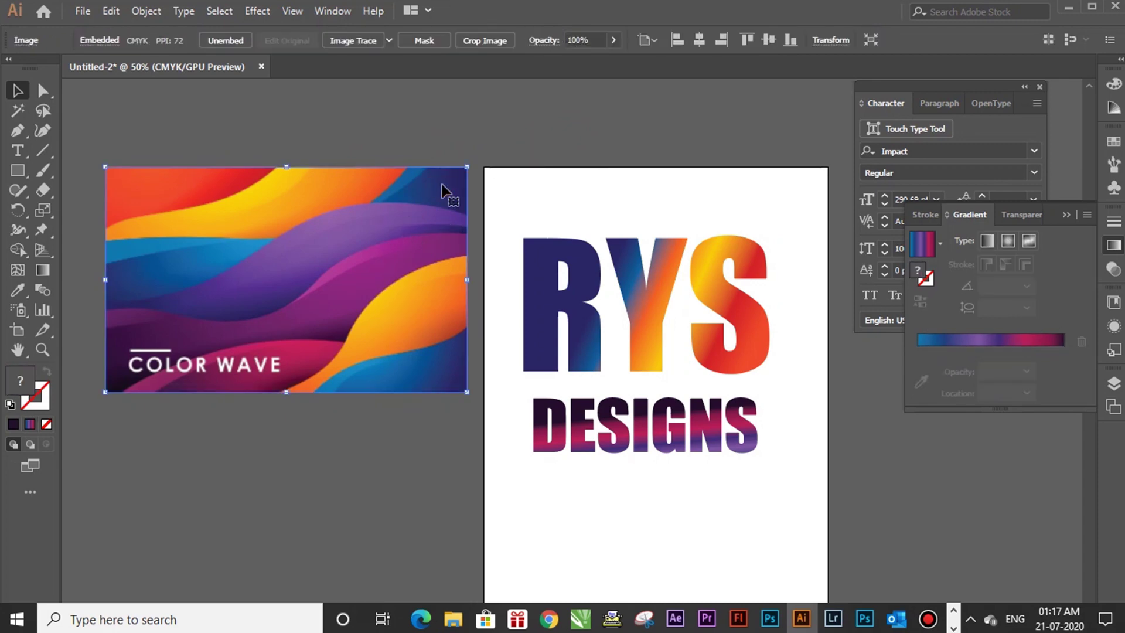